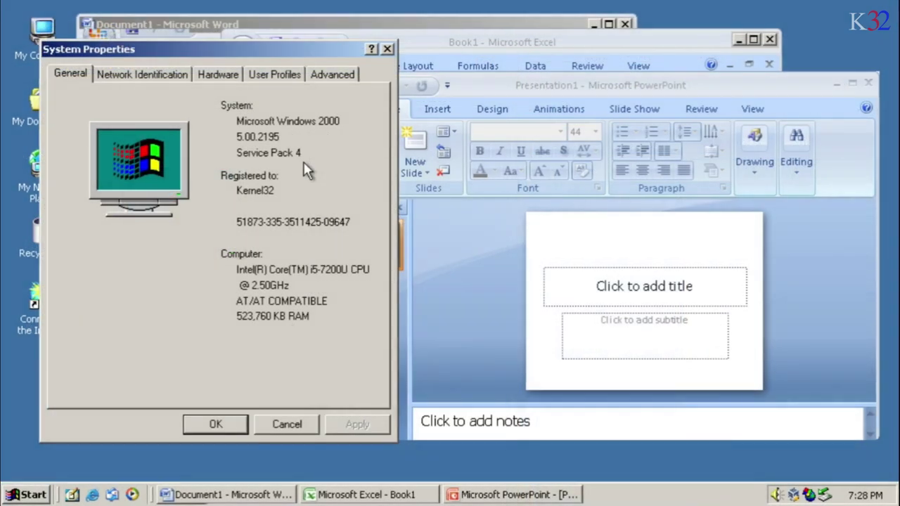
left_click_drag(266, 47, 452, 68)
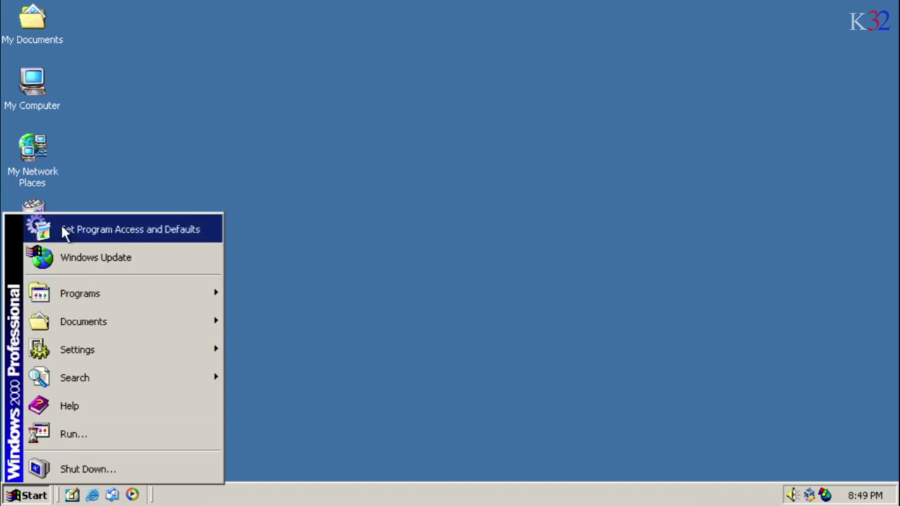
Look up the Windows 2000 Extended Kernel Project v3.0e (KB935839) entry among the currently installed programs.
left_click(61, 225)
left_click(140, 130)
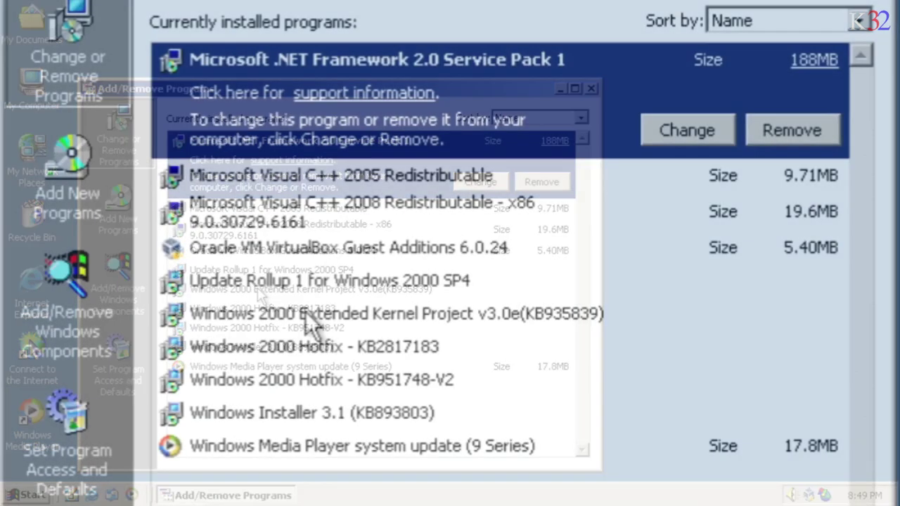
left_click(258, 289)
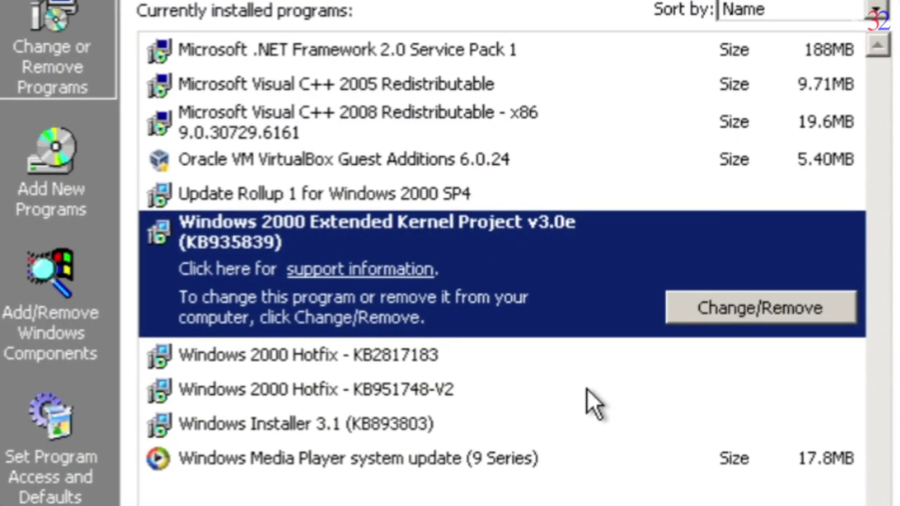
left_click(812, 421)
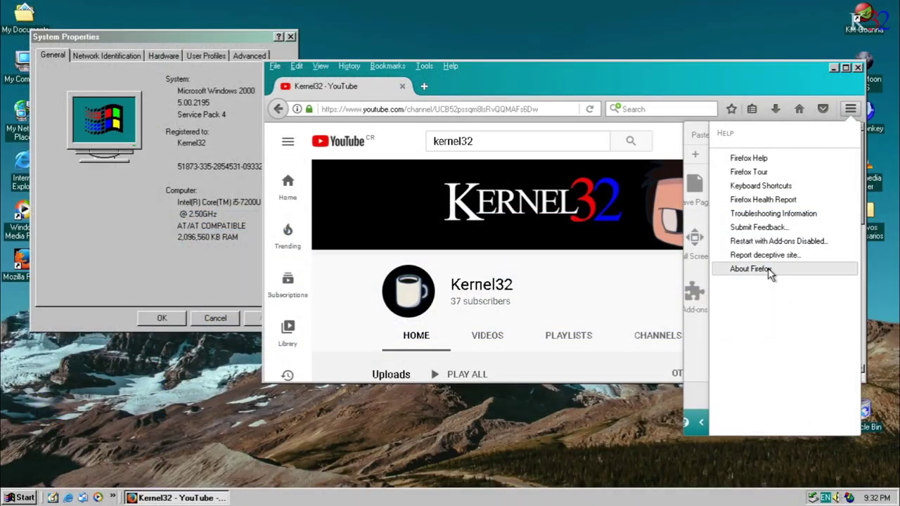
View the Firefox version information over the YouTube channel page.
left_click(770, 271)
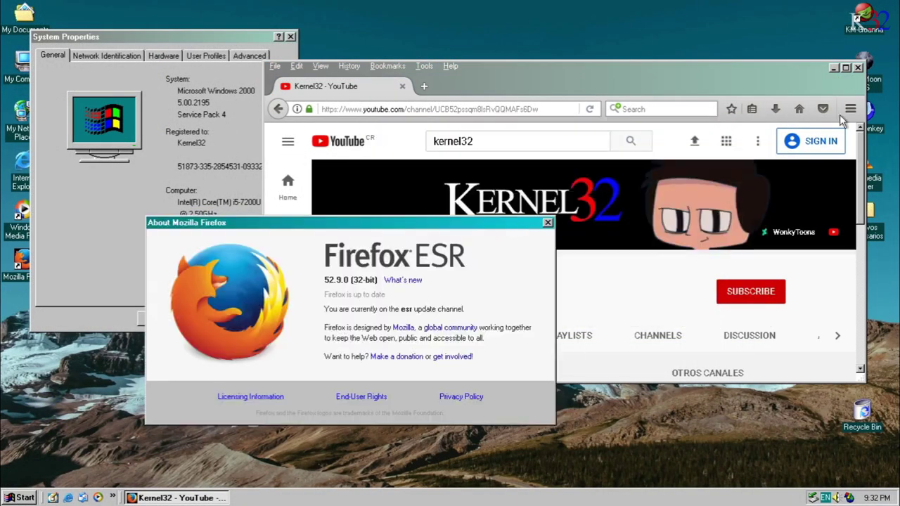
left_click(846, 68)
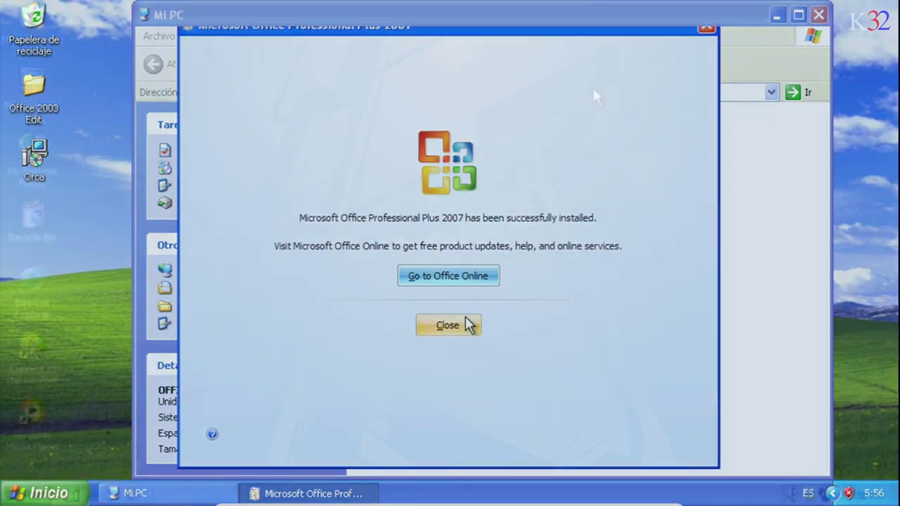
Close the finished Microsoft Office Professional Plus 2007 installer.
left_click(466, 325)
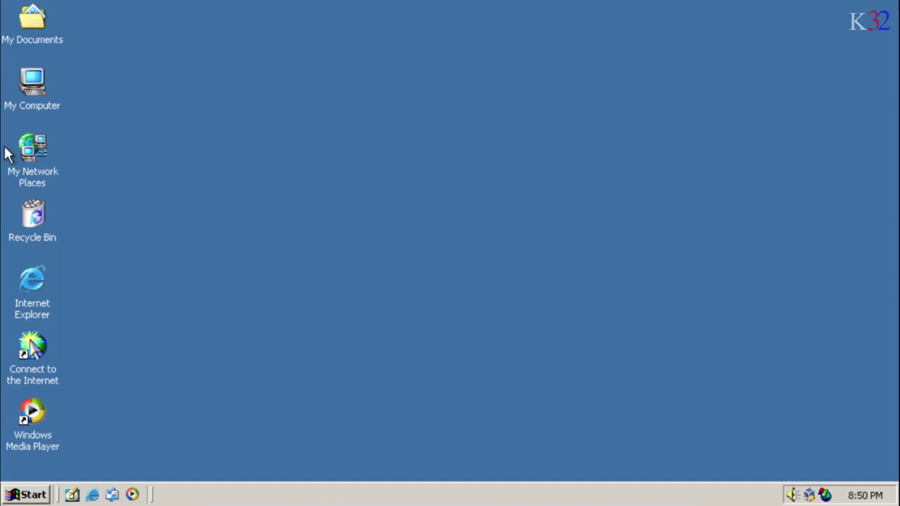
Try to start the Office installer directly from the OFFICE12 (D:) disc in My Computer.
double_click(31, 83)
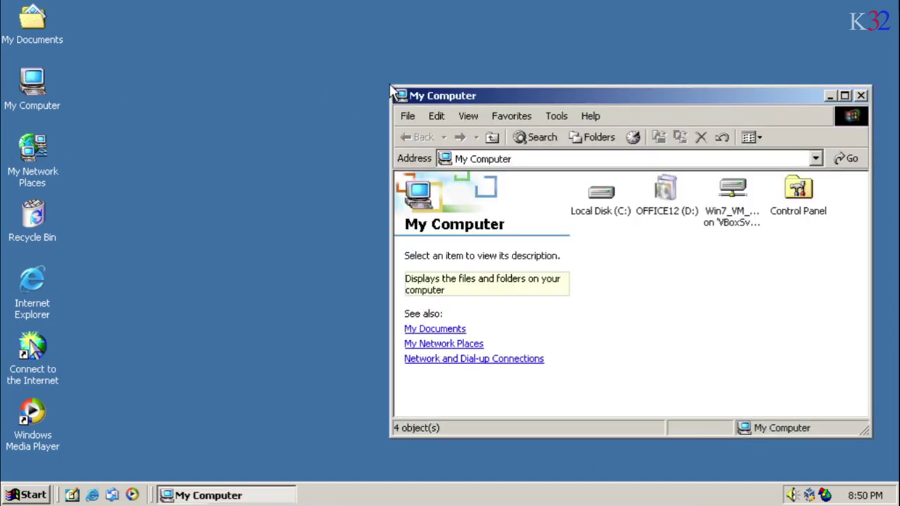
left_click_drag(570, 98, 395, 65)
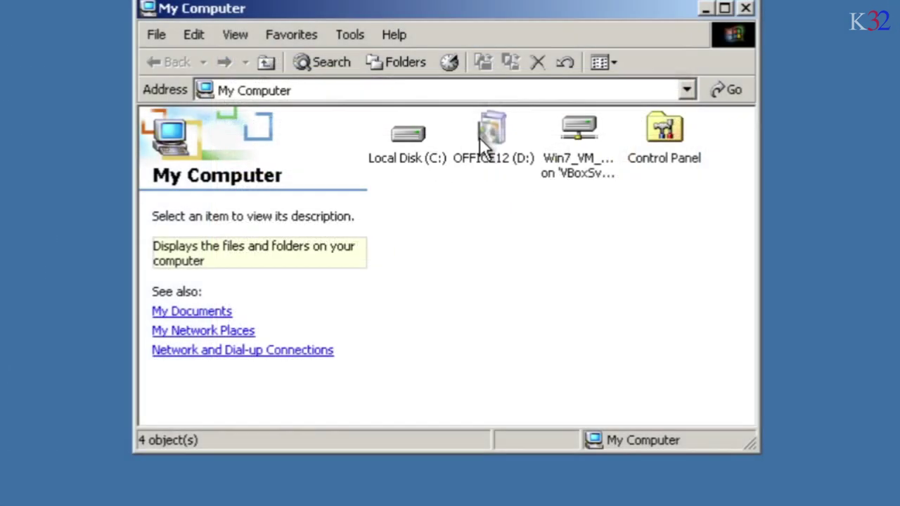
double_click(485, 137)
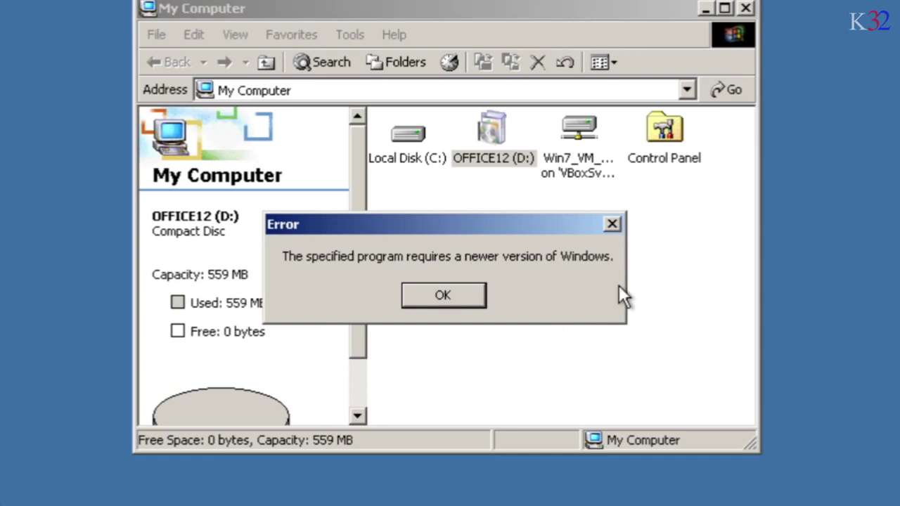
left_click(454, 298)
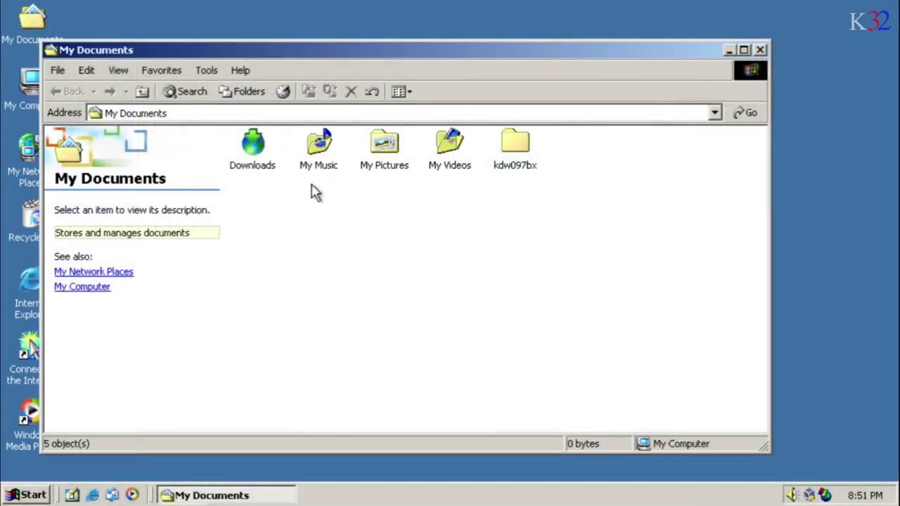
Launch the fcwin2k application from the kdw097bx folder in My Documents and close the folder window.
double_click(515, 138)
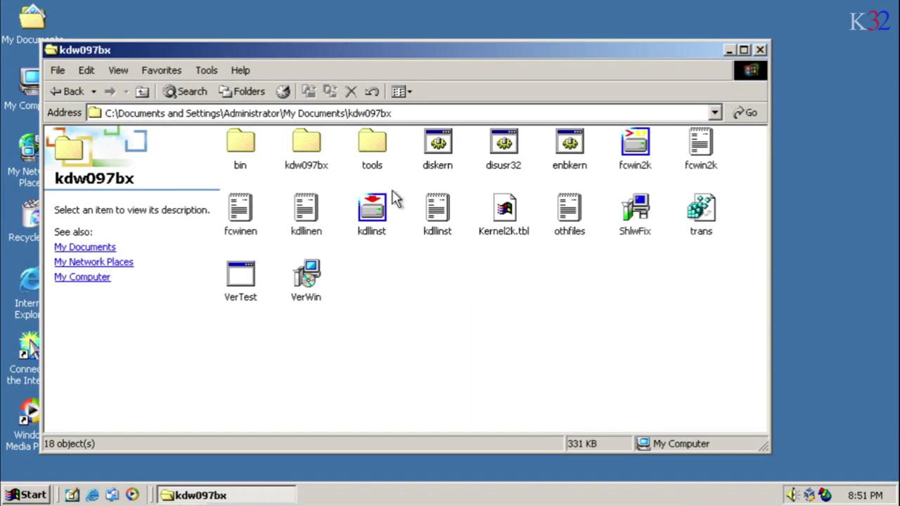
double_click(635, 146)
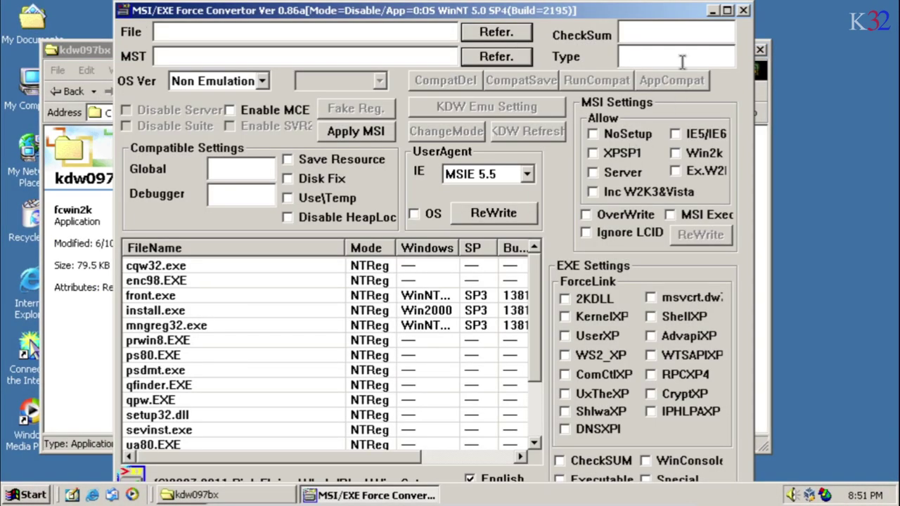
left_click_drag(638, 9, 593, 100)
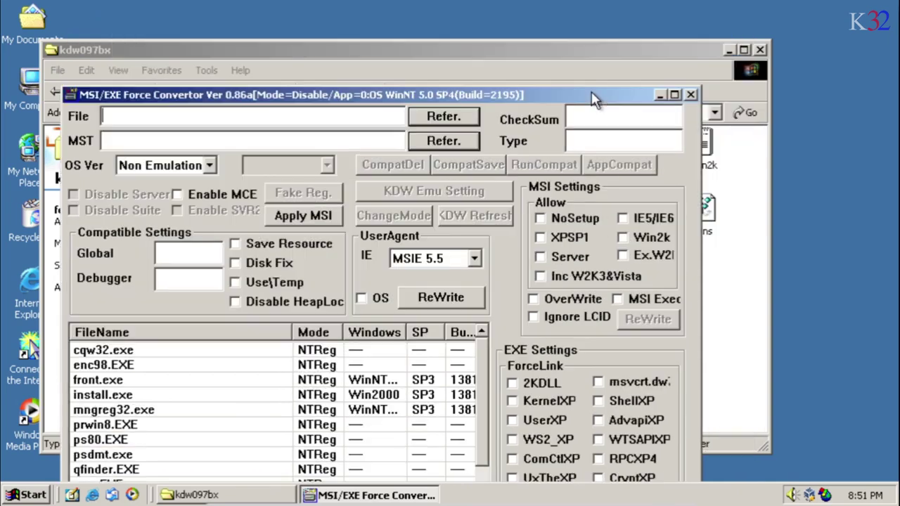
left_click(761, 51)
Load setup from the OFFICE12 (D:) disc as the file in MSI/EXE Force Convertor, arranging both windows side by side.
left_click_drag(371, 104, 341, 44)
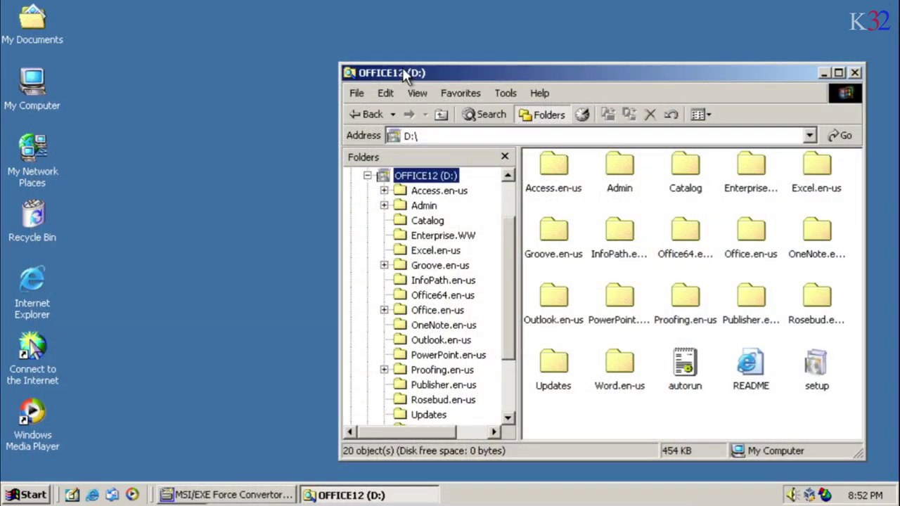
left_click_drag(402, 67, 428, 38)
left_click(236, 495)
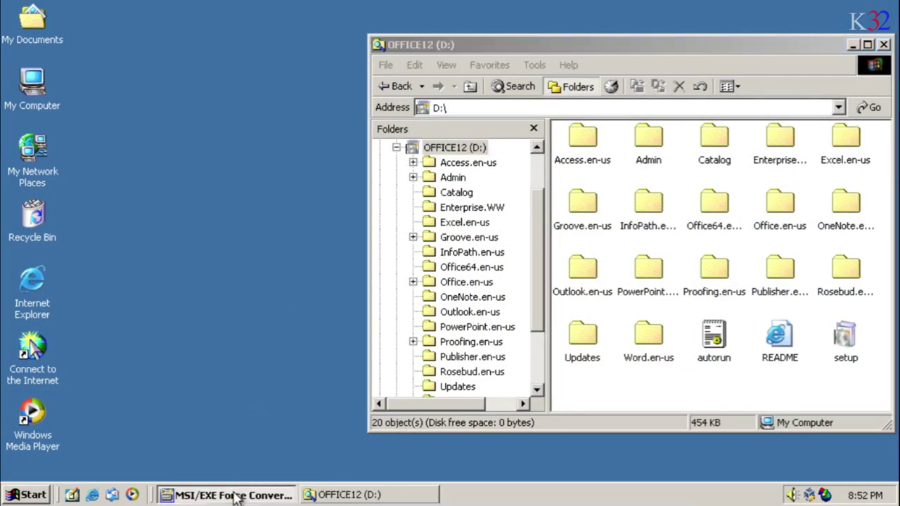
left_click_drag(460, 36, 438, 19)
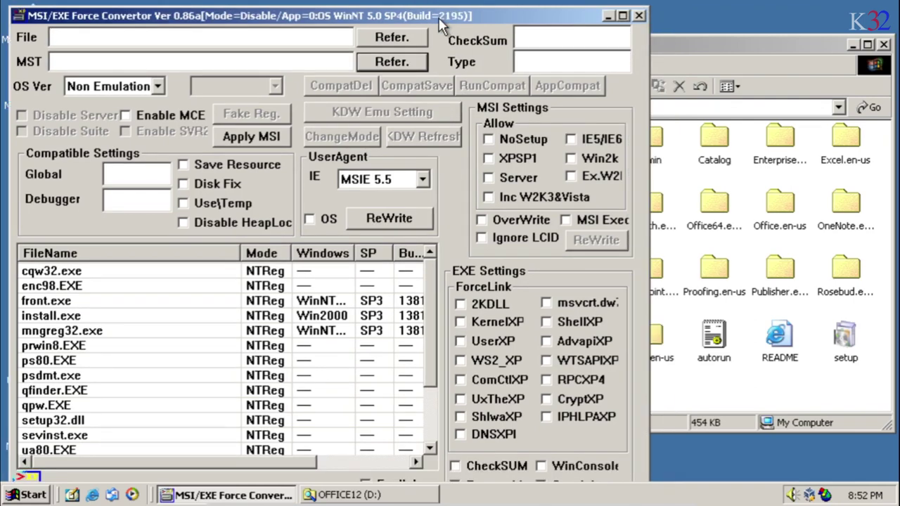
left_click(846, 336)
left_click_drag(246, 43, 247, 39)
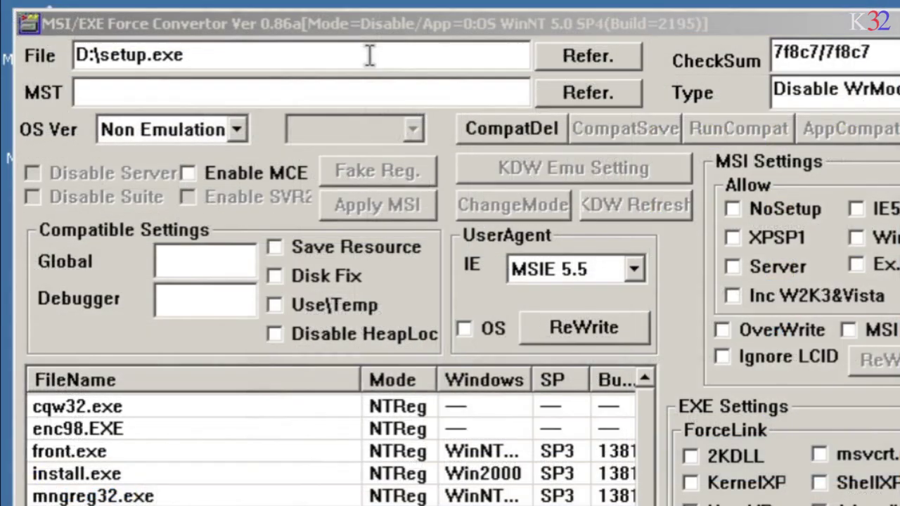
Set the emulated OS version to Windows XP for D:\setup.exe and run it in compatibility mode.
left_click(239, 131)
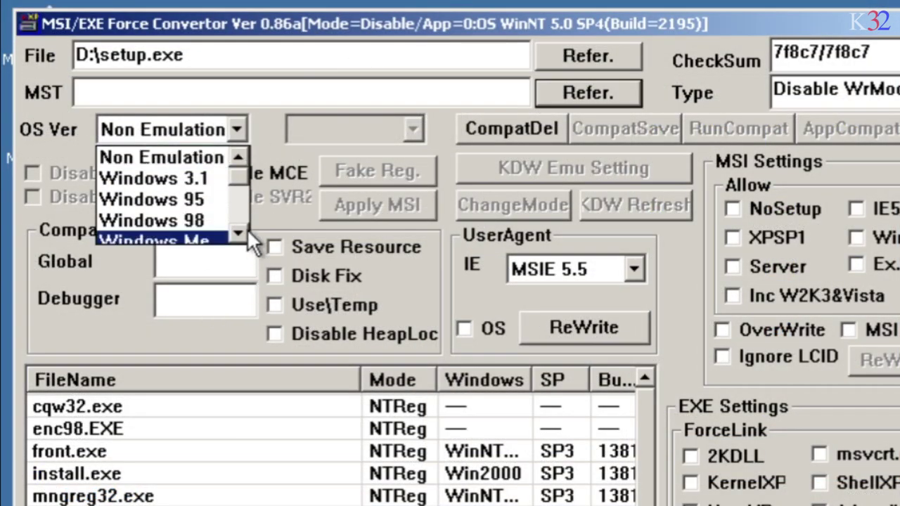
left_click(241, 232)
left_click(243, 232)
left_click(242, 231)
left_click(243, 232)
left_click(242, 232)
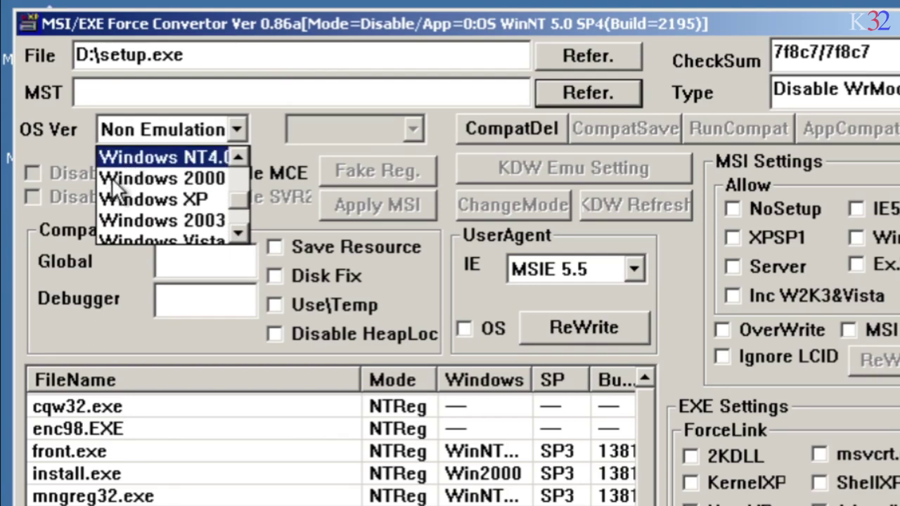
left_click(158, 200)
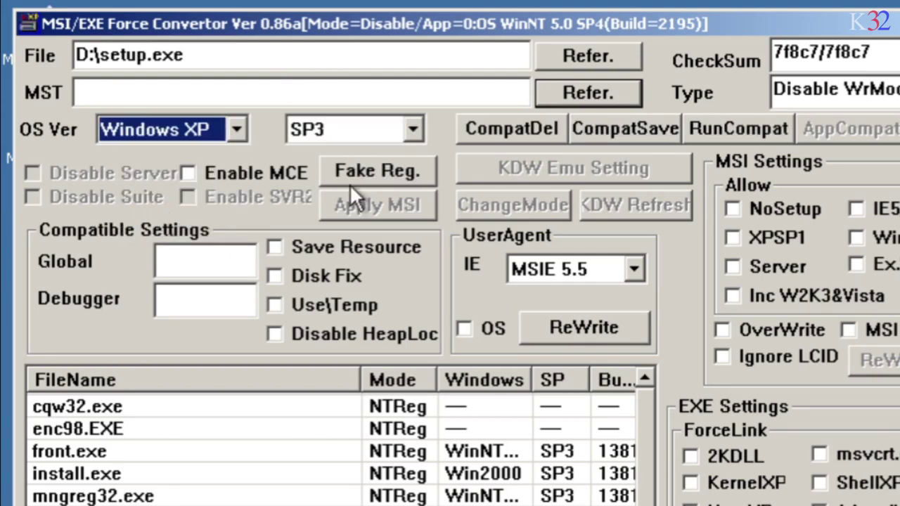
left_click(731, 125)
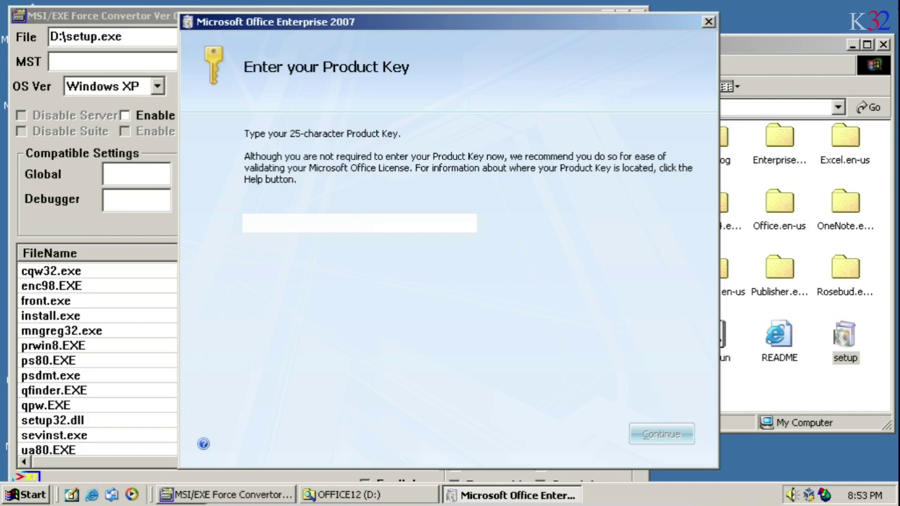
Continue past the product key page of Office Enterprise 2007 setup and accept the license terms.
left_click(662, 435)
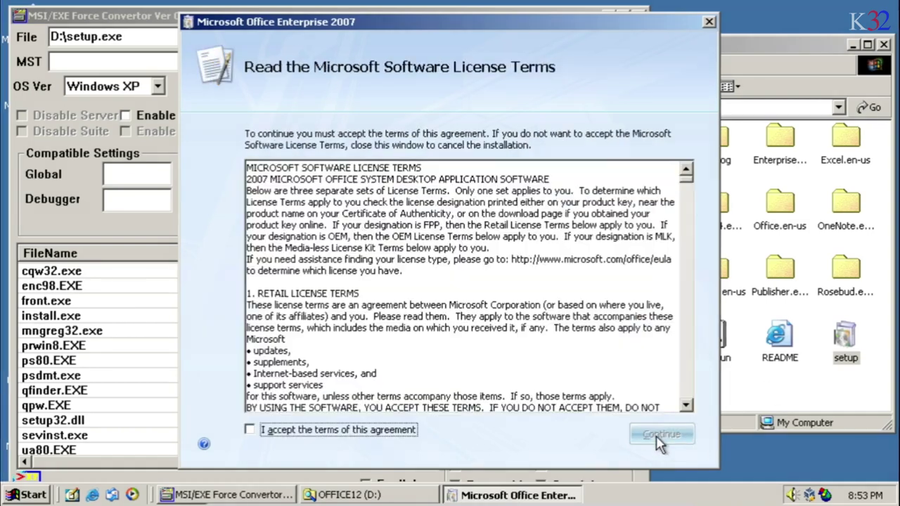
left_click(660, 433)
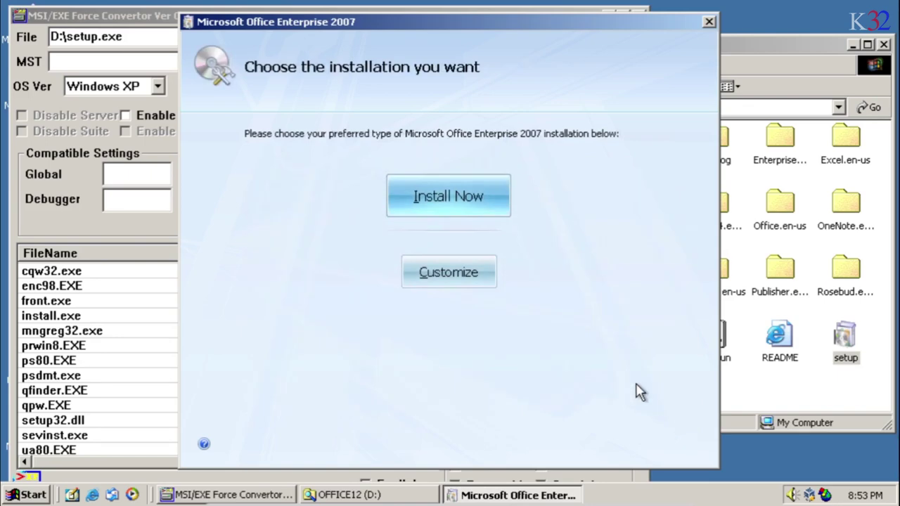
Customize the Office installation with Microsoft Office Groove set to Not Available and start installing.
left_click(462, 277)
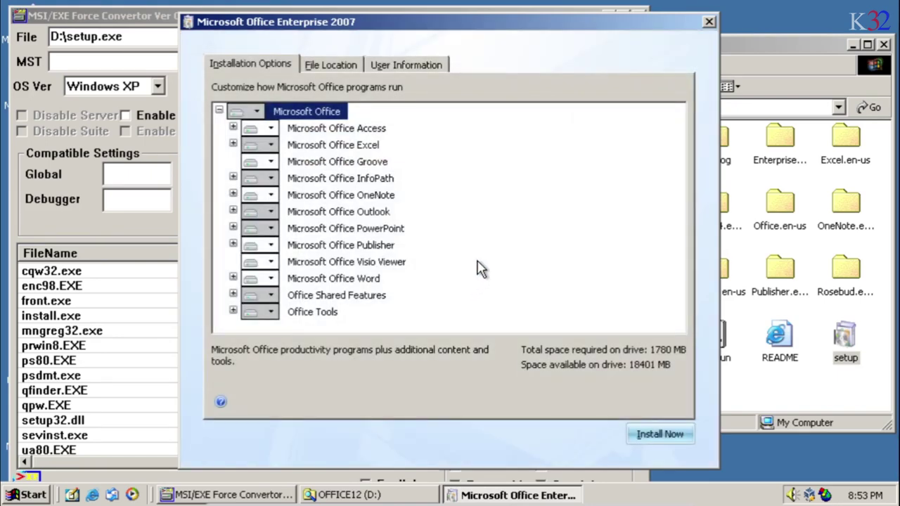
left_click(261, 166)
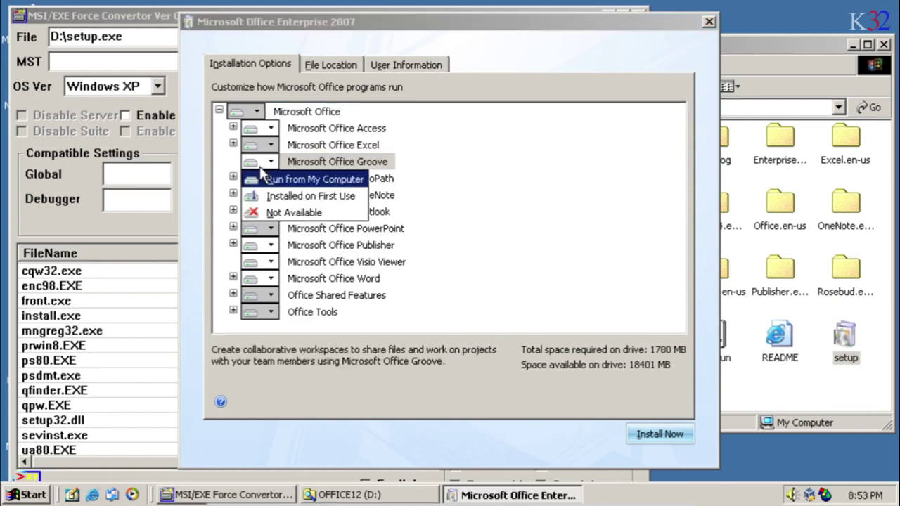
left_click(257, 214)
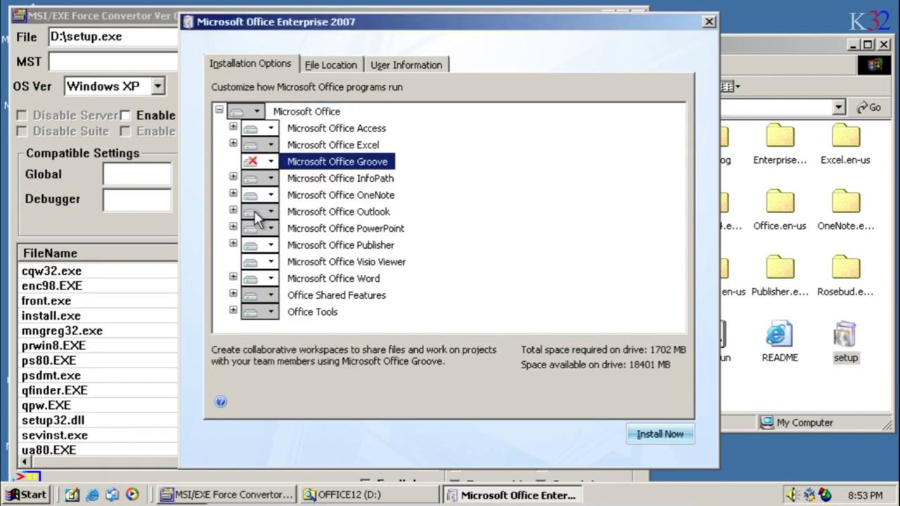
left_click(661, 434)
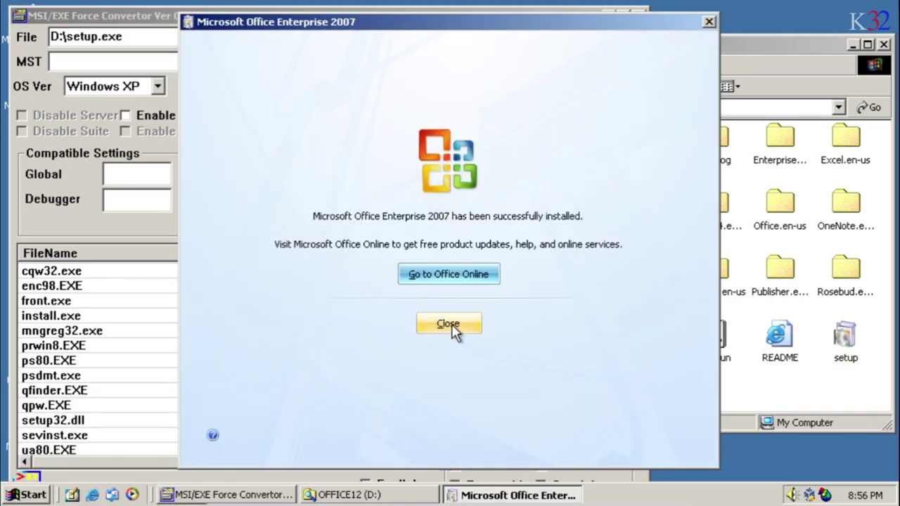
Close the Office Enterprise 2007 installer and agree to reboot the system.
left_click(450, 324)
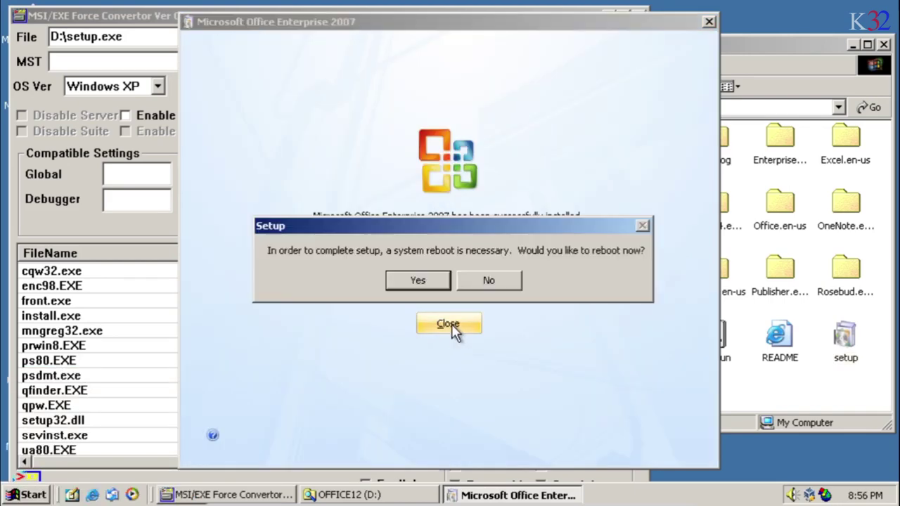
left_click(423, 279)
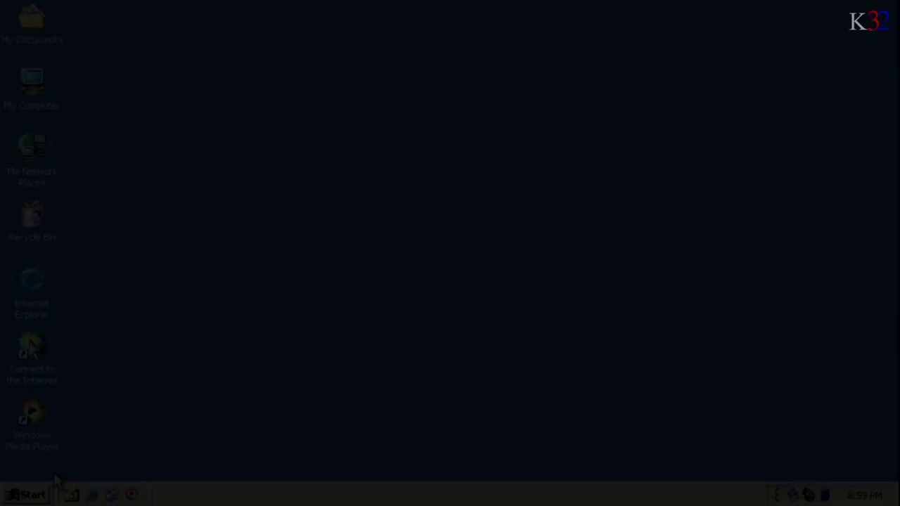
Open Microsoft Office Word 2007 and accept the privacy options in the welcome dialog unchanged.
left_click(29, 495)
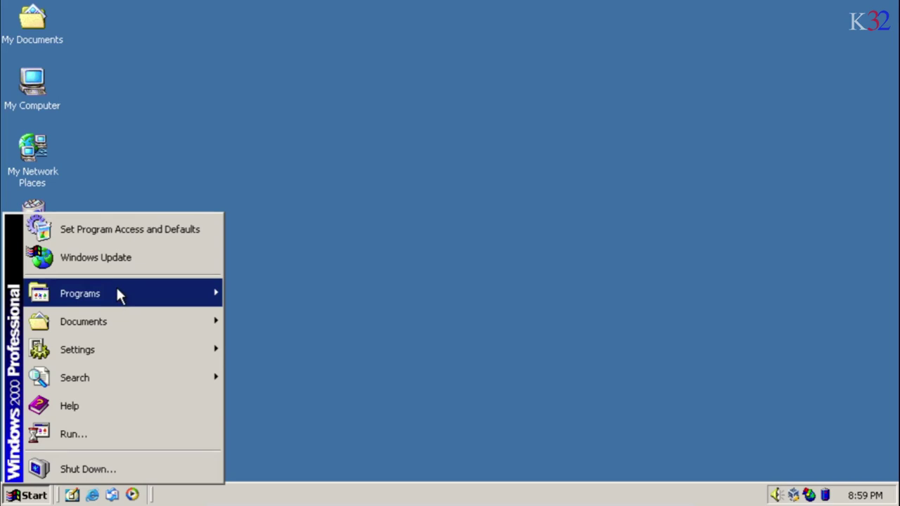
mouse_move(116, 291)
mouse_move(322, 378)
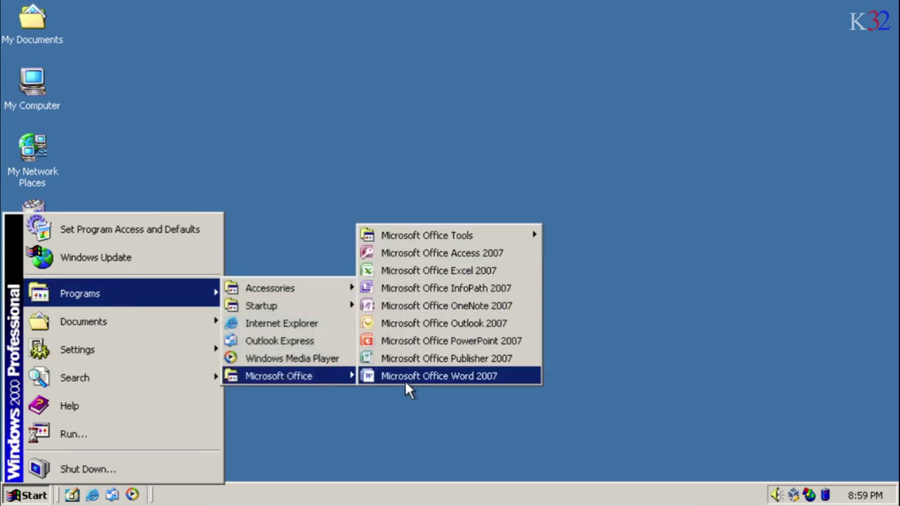
left_click(405, 378)
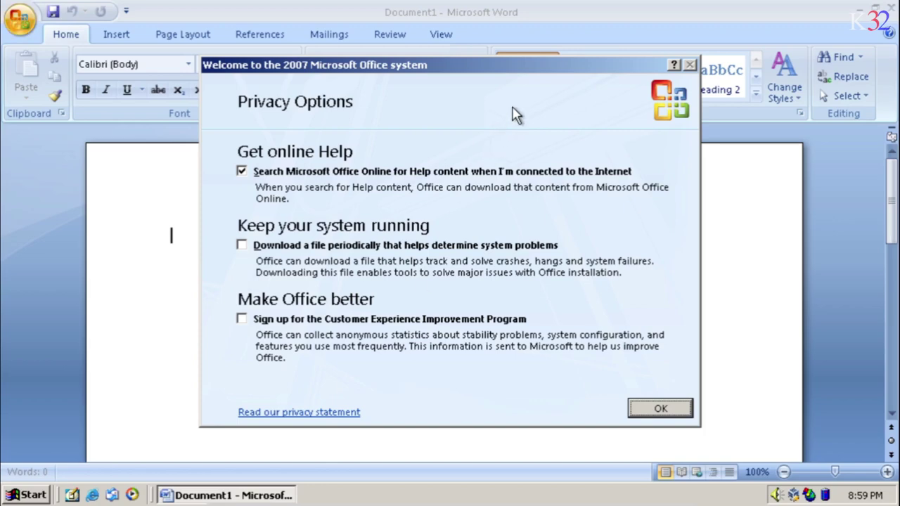
left_click_drag(568, 62, 455, 73)
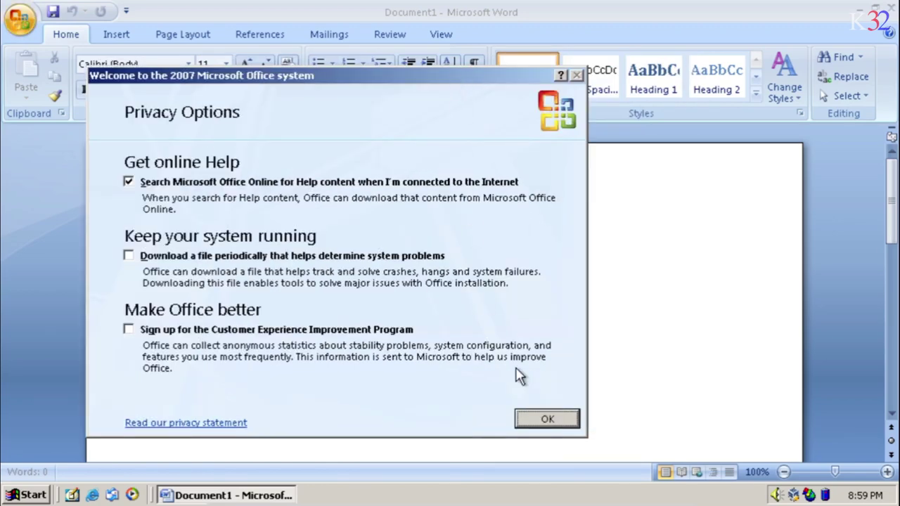
left_click(543, 419)
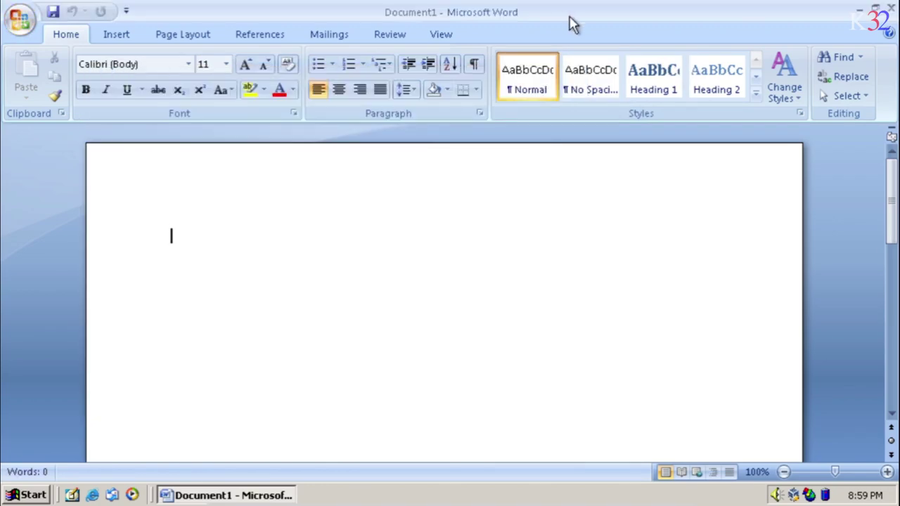
double_click(569, 21)
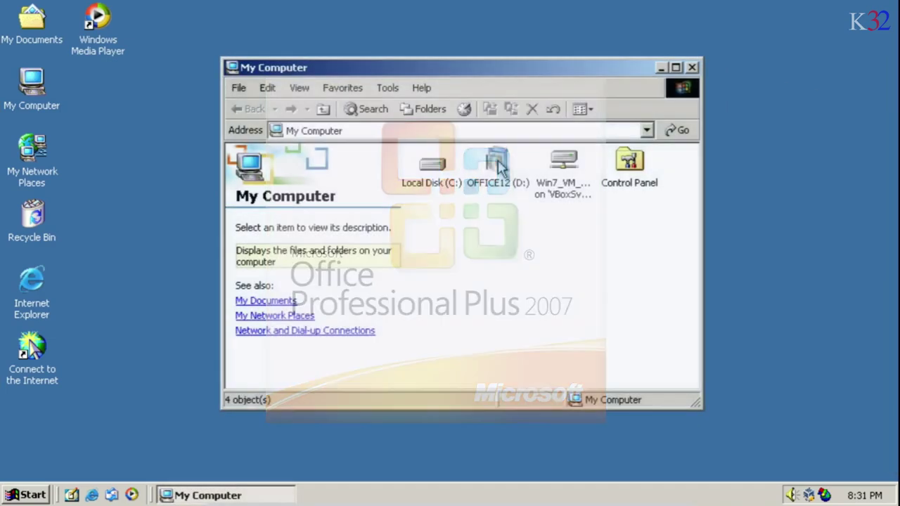
Explore the OFFICE12 (D:) disc from My Computer, copy all its files and close the My Computer window.
right_click(499, 163)
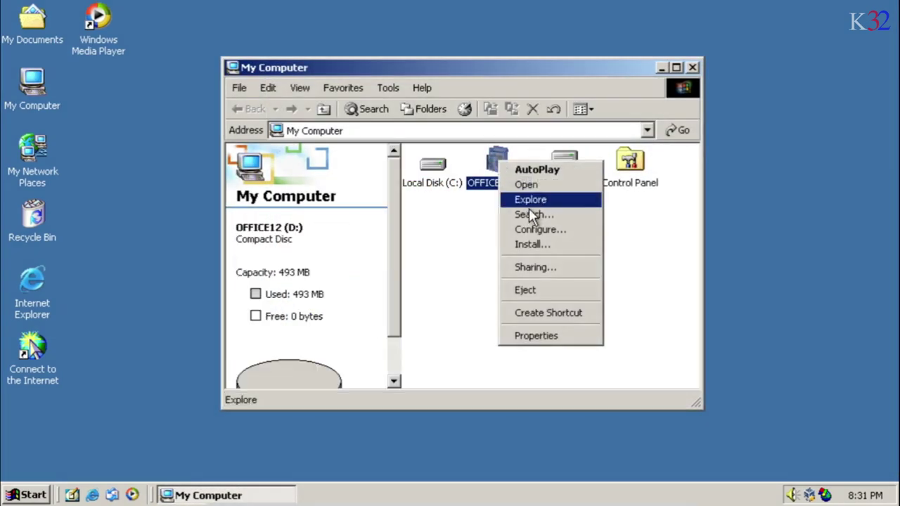
left_click(530, 200)
left_click_drag(520, 155, 204, 443)
right_click(350, 274)
left_click(377, 395)
left_click(498, 68)
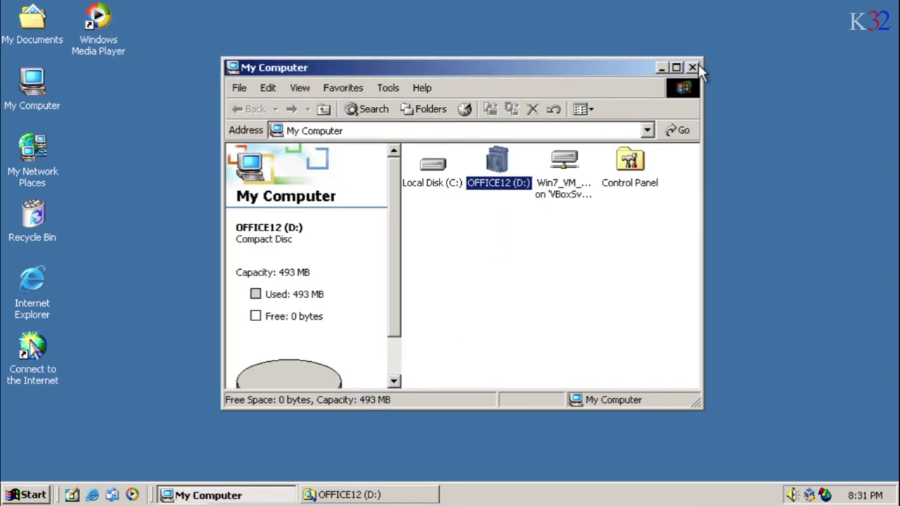
left_click(693, 68)
Create a new folder named Office 2007 on the desktop.
right_click(246, 149)
mouse_move(316, 285)
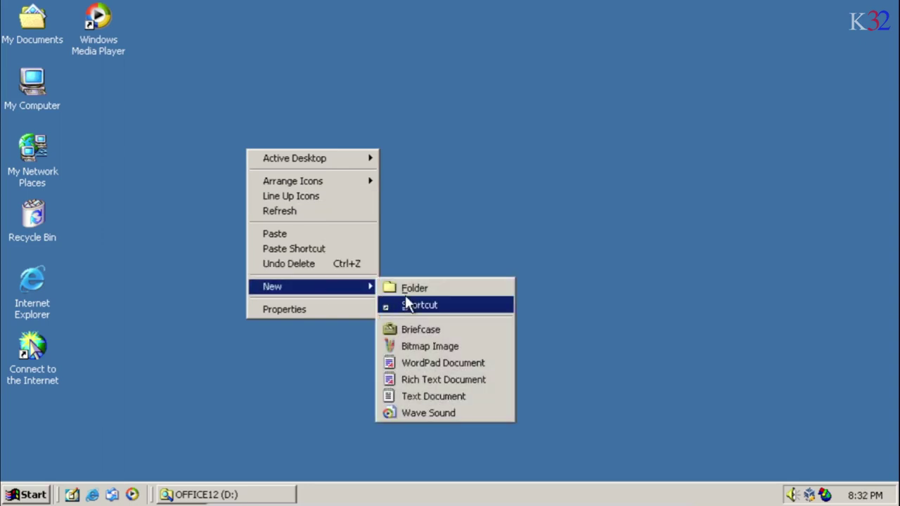
left_click(408, 288)
type("office 2007")
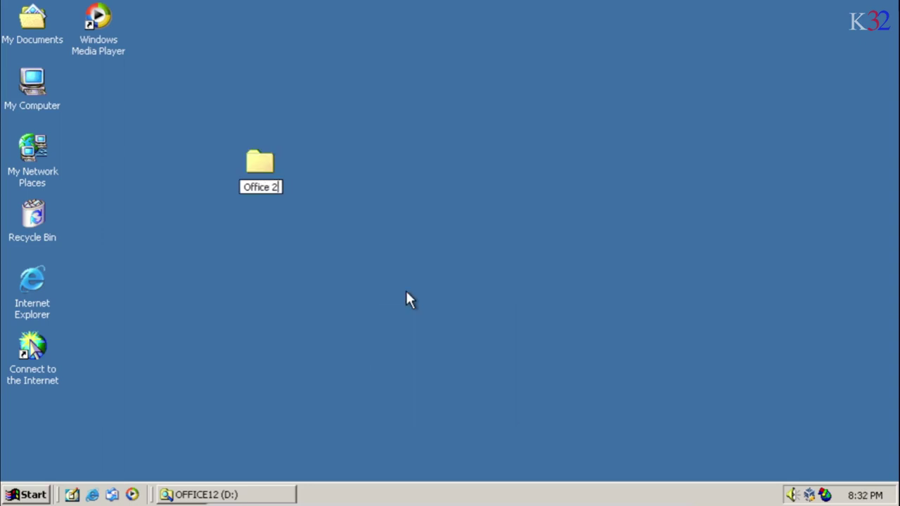
key("Return")
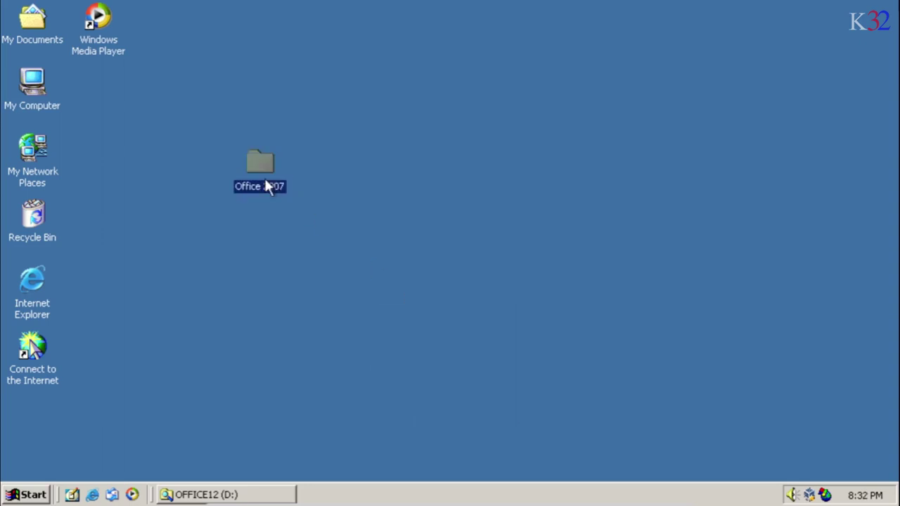
Open the Office 2007 folder and paste the copied disc files into it.
double_click(281, 191)
right_click(329, 232)
left_click(373, 335)
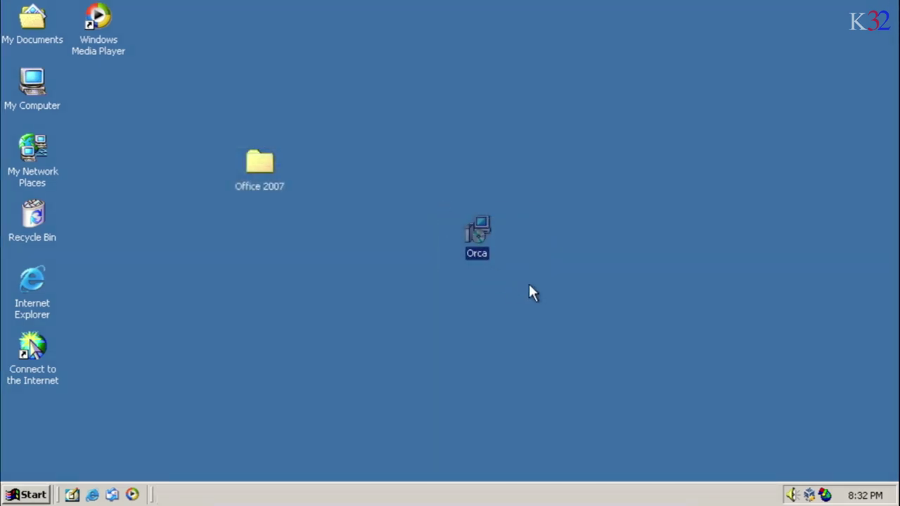
Install Orca from the desktop package, accepting the license agreement and choosing the Typical setup type.
left_click(533, 293)
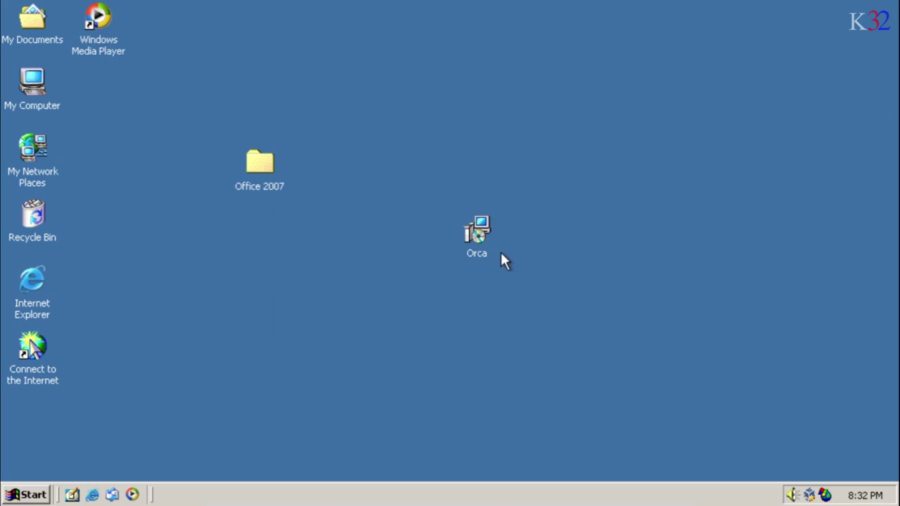
double_click(481, 229)
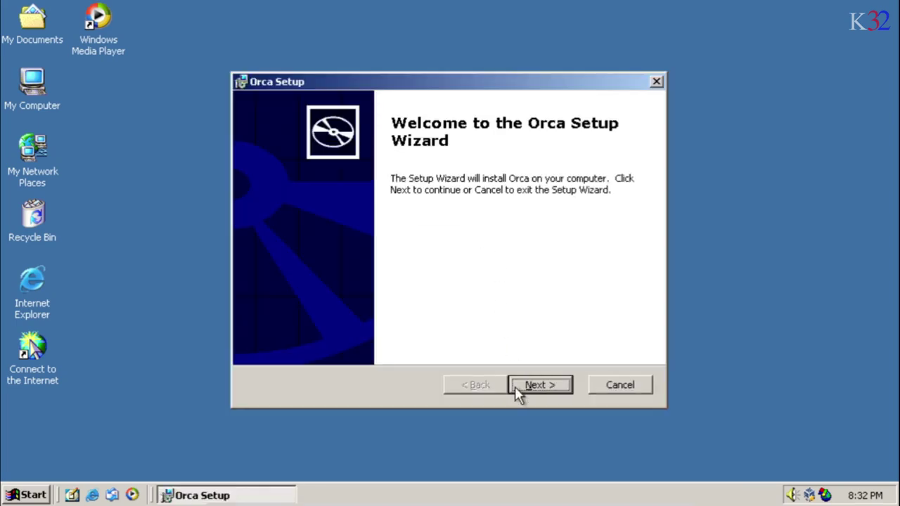
left_click(540, 385)
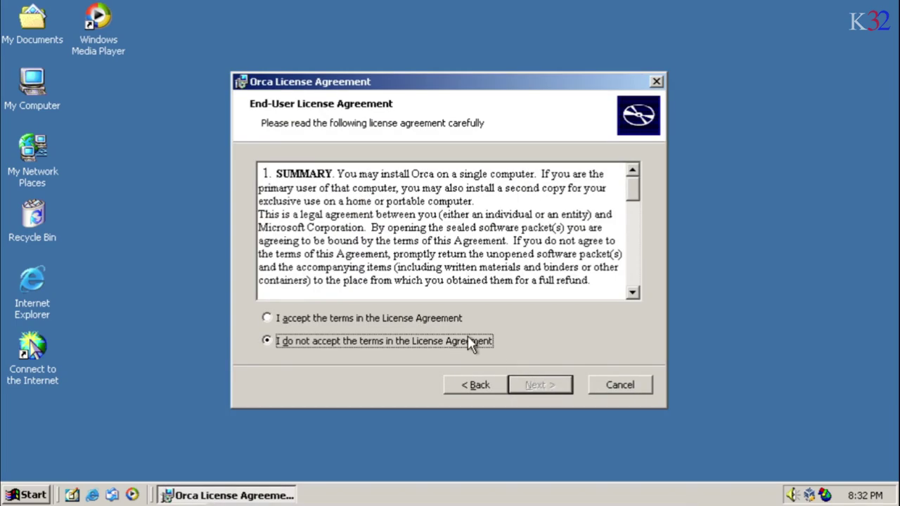
left_click(372, 320)
left_click(551, 385)
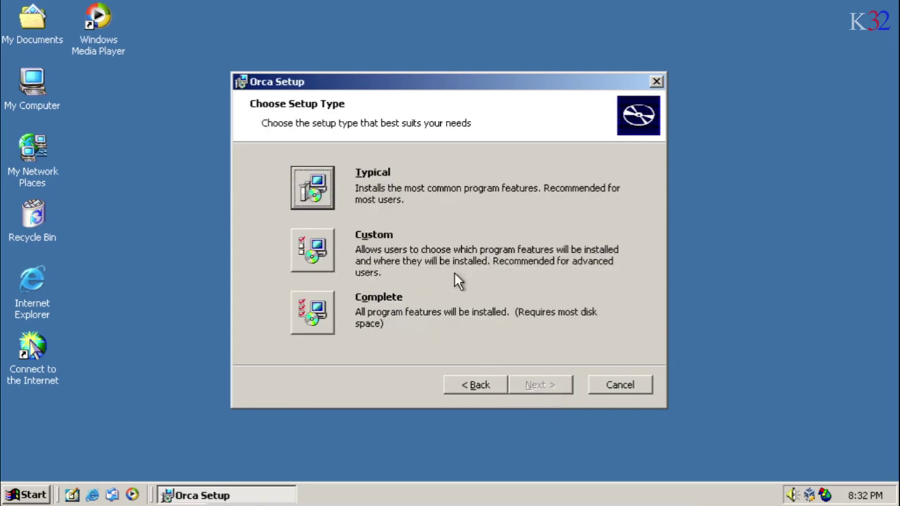
left_click(313, 188)
left_click(542, 386)
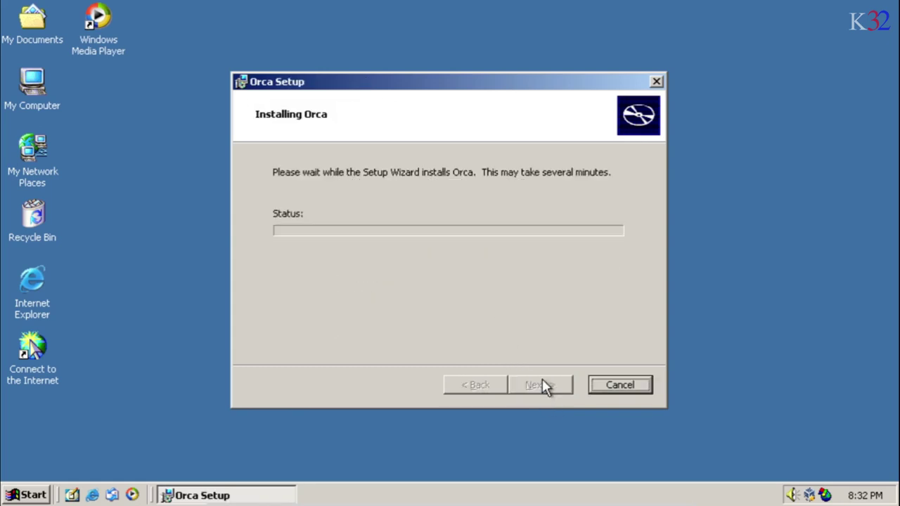
left_click(542, 386)
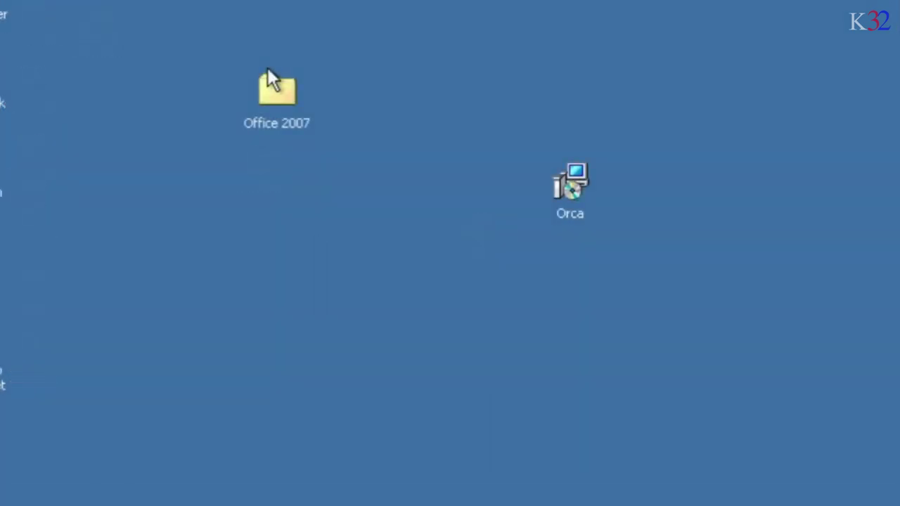
Clear the Read-only attribute of the ProPlusWW installer package in the ProPlus.WW subfolder of Office 2007.
double_click(274, 81)
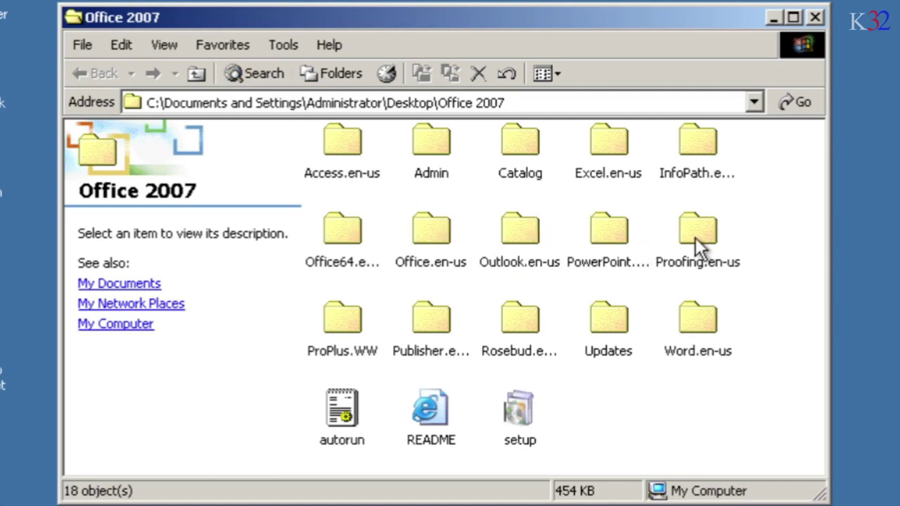
double_click(353, 327)
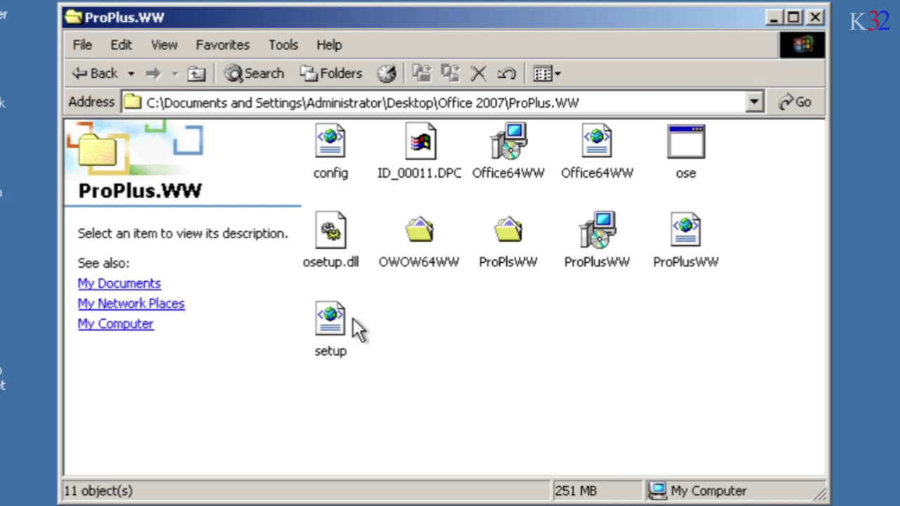
left_click(599, 236)
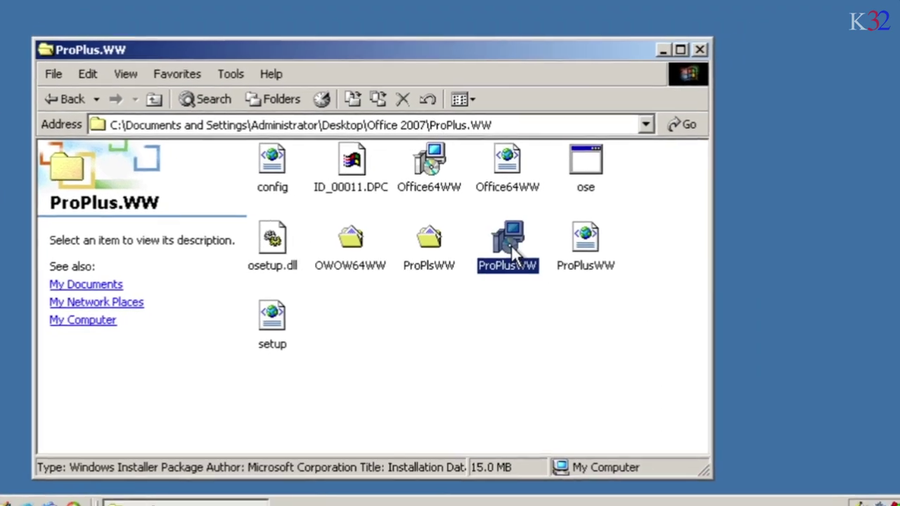
right_click(599, 236)
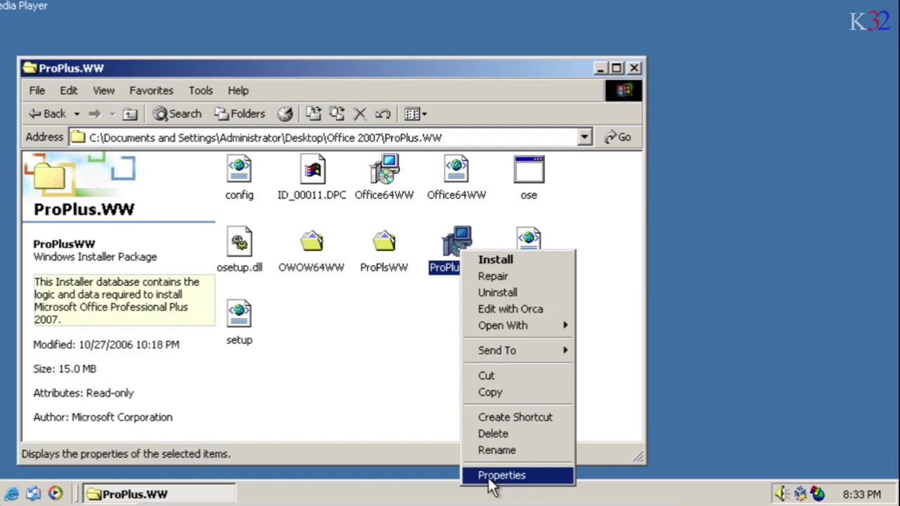
left_click(516, 482)
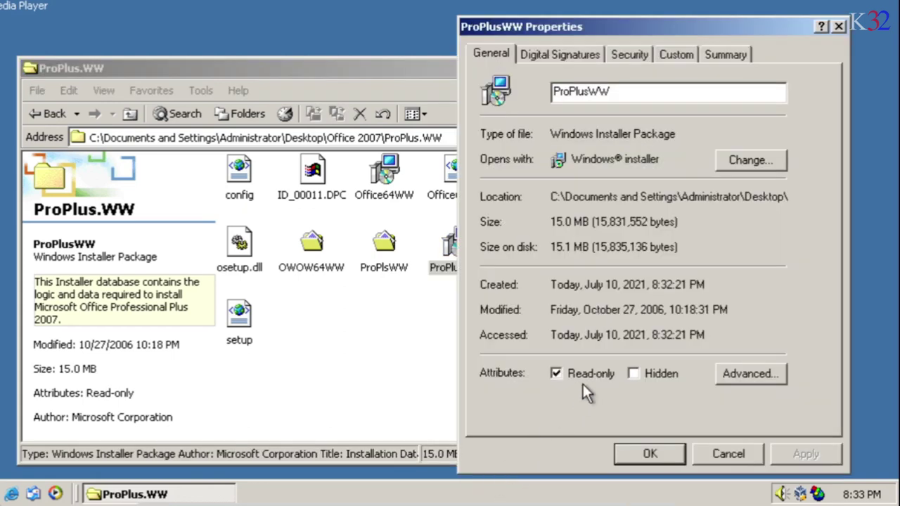
left_click(585, 376)
left_click(636, 454)
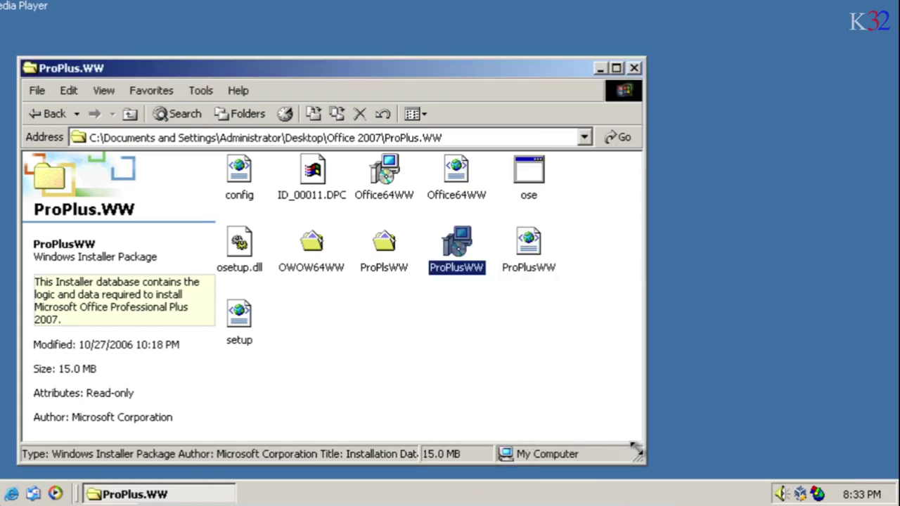
Open the ProPlusWW installer package for editing in Orca and show its InstallExecuteSequence table.
right_click(459, 239)
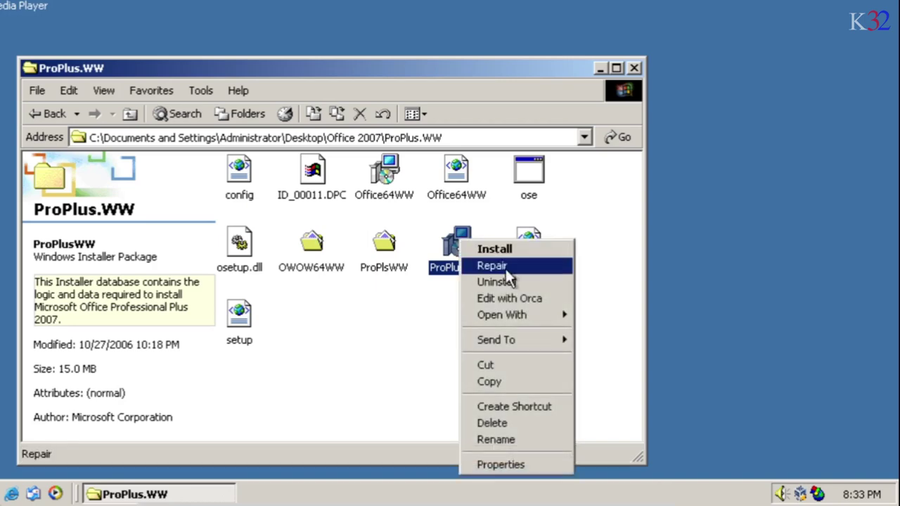
left_click(508, 295)
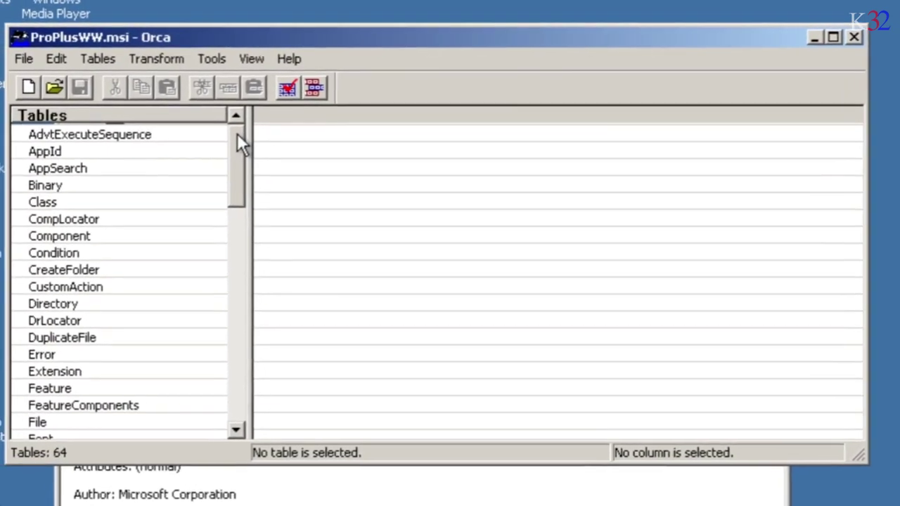
left_click_drag(195, 125, 192, 287)
left_click_drag(233, 313, 247, 216)
left_click(144, 229)
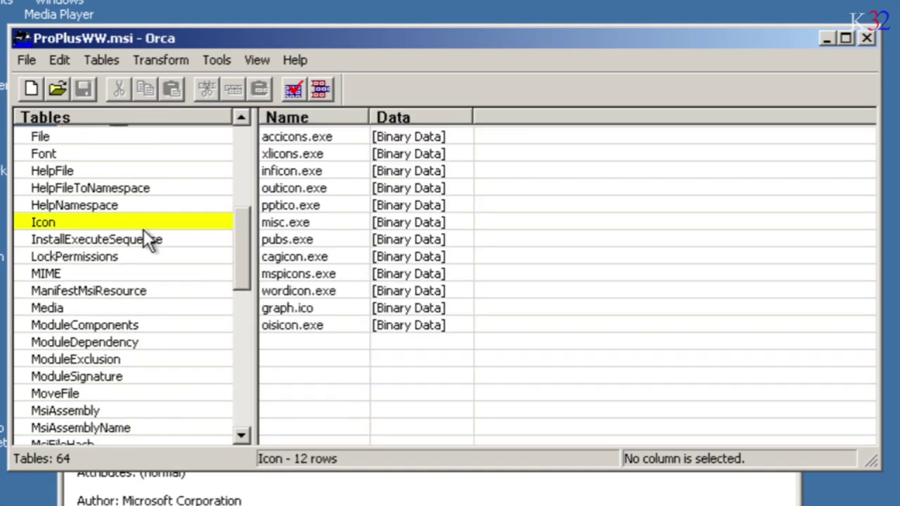
left_click(161, 240)
Drop the AbortMsi row from the InstallExecuteSequence table, save the ProPlusWW package and close Orca.
left_click(355, 117)
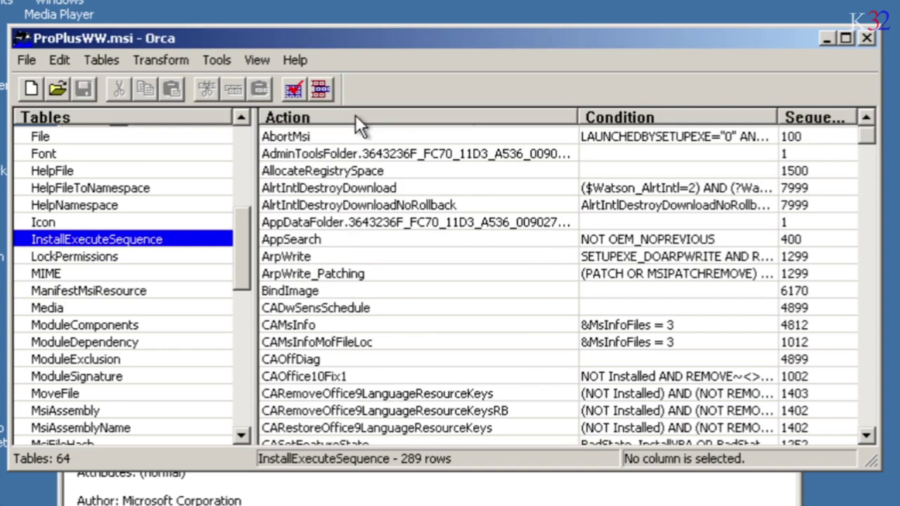
left_click(332, 135)
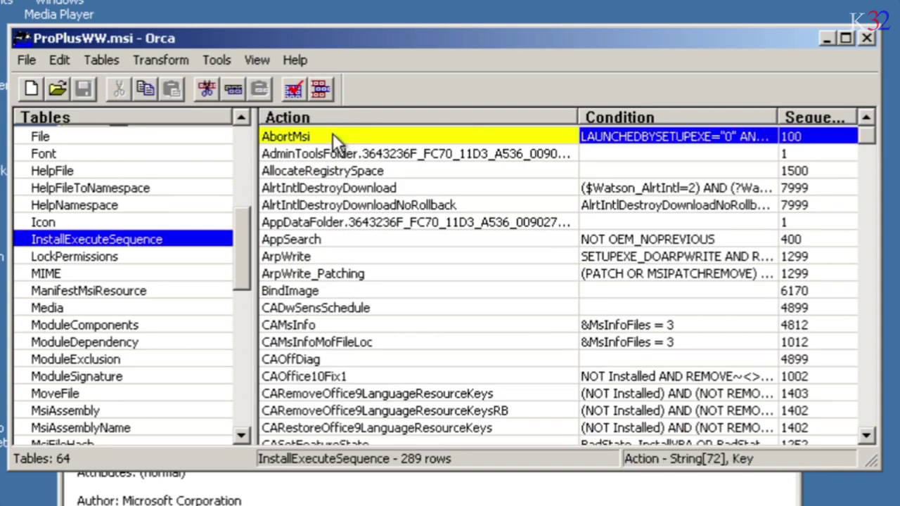
right_click(333, 133)
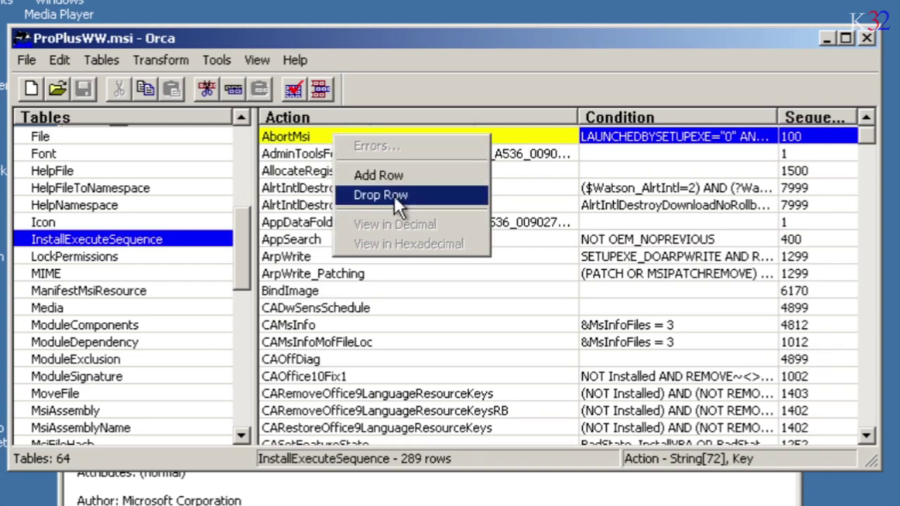
left_click(393, 195)
left_click(385, 290)
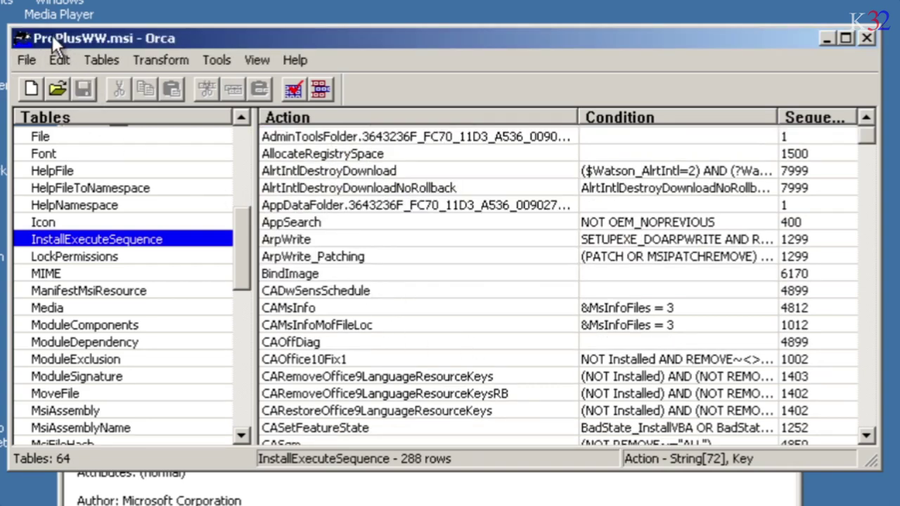
double_click(21, 39)
left_click(461, 369)
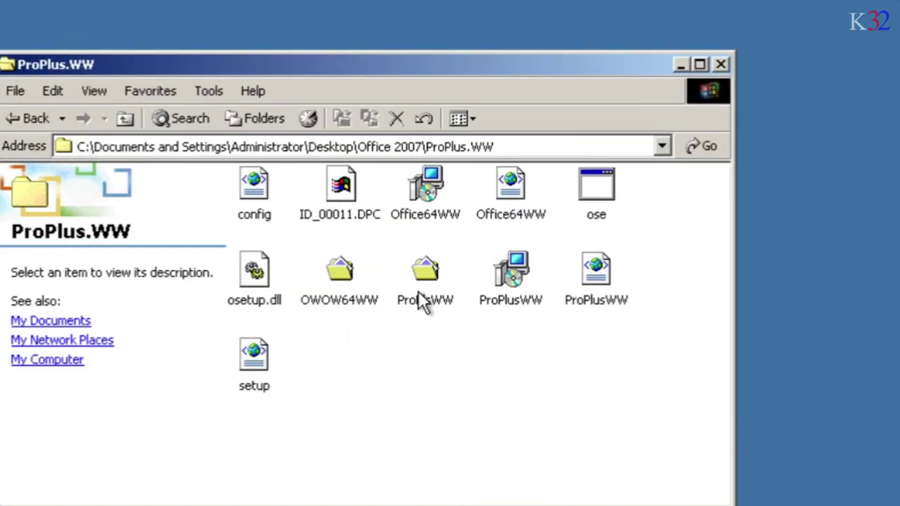
double_click(519, 260)
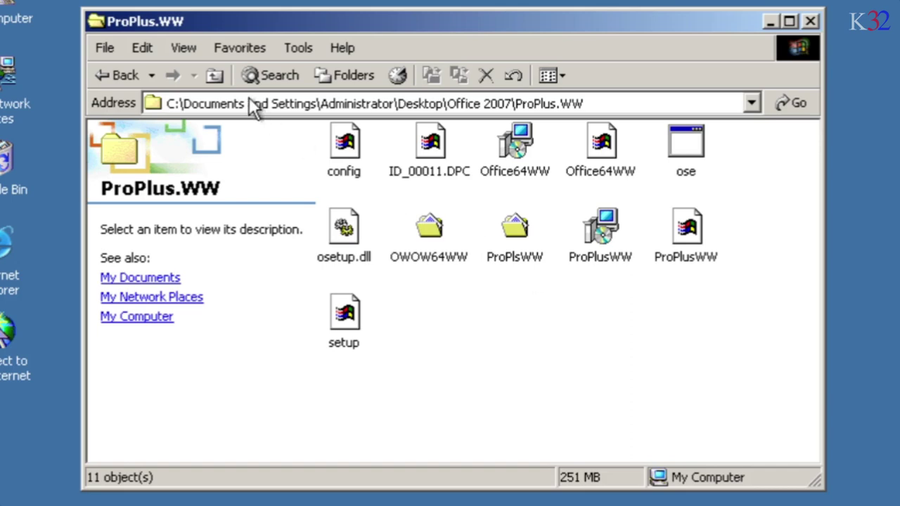
Go to the Office.en-us subfolder of Office 2007 and clear the Read-only attribute of the OfficeMUISet installer package.
left_click(215, 75)
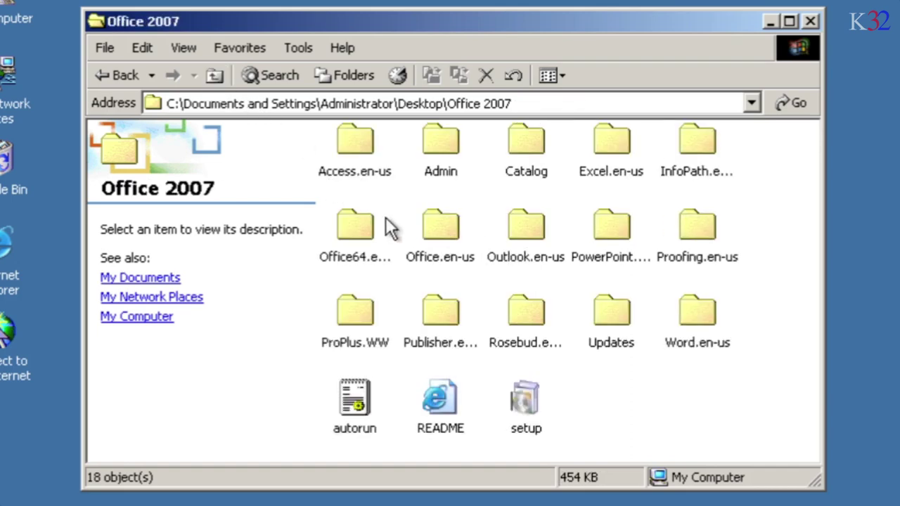
double_click(445, 222)
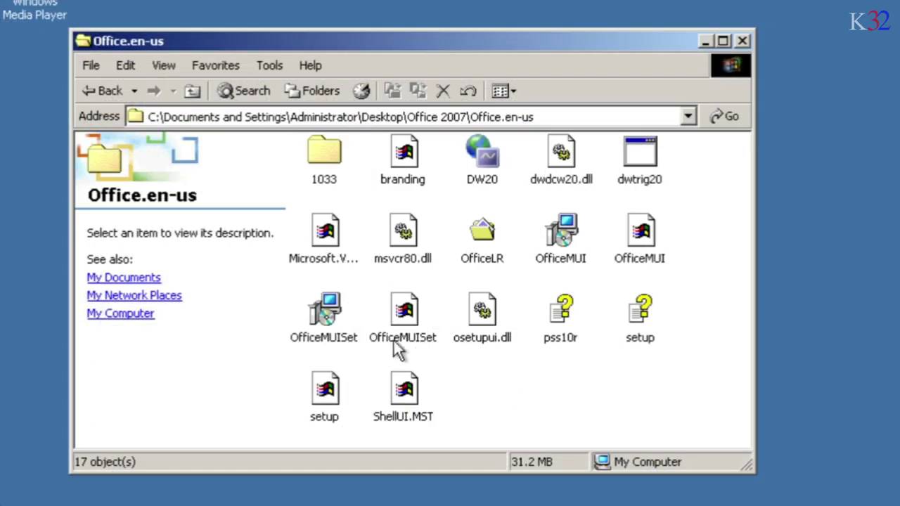
left_click(362, 316)
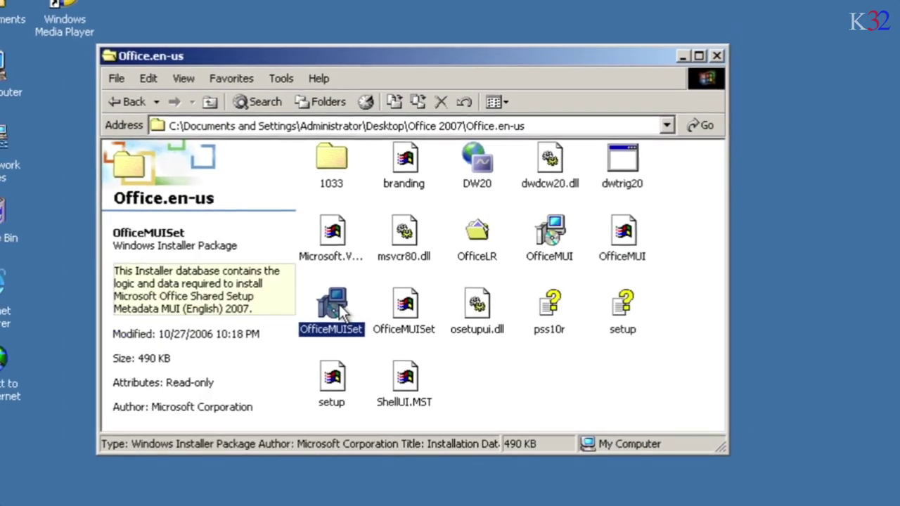
right_click(343, 309)
left_click(393, 485)
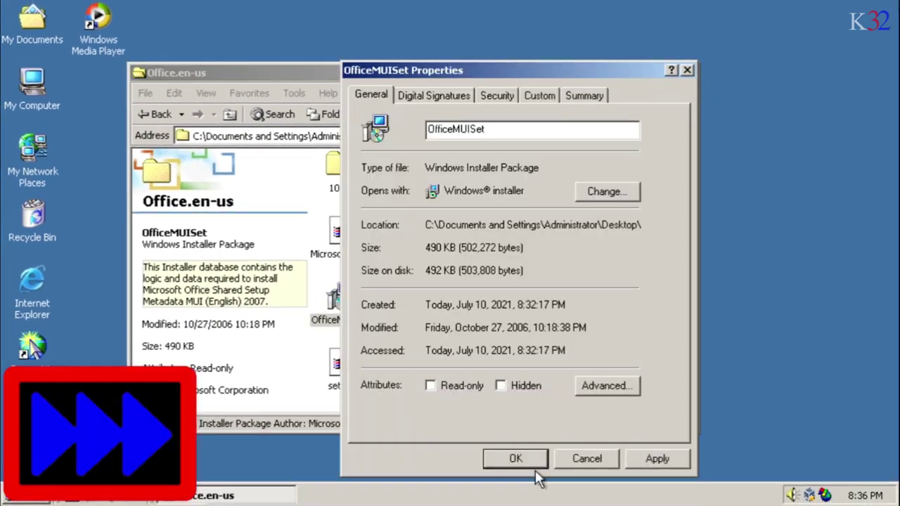
left_click(533, 466)
Open the OfficeMUISet installer package for editing in Orca and show its InstallExecuteSequence table.
right_click(343, 298)
left_click(386, 129)
scroll(161, 257, "down", 1)
left_click(147, 257)
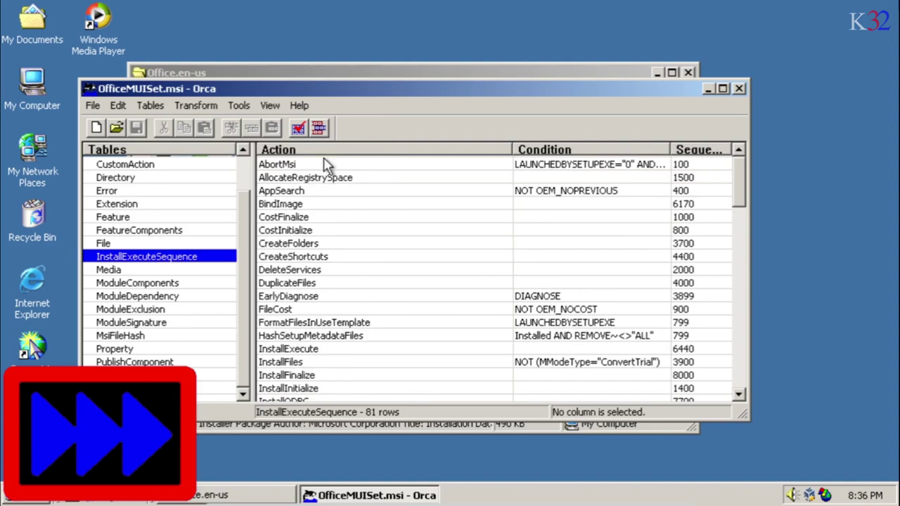
Drop the AbortMsi row from the OfficeMUISet package's InstallExecuteSequence table, save the package and close Orca.
right_click(326, 164)
left_click(381, 210)
key("ctrl+s")
double_click(90, 89)
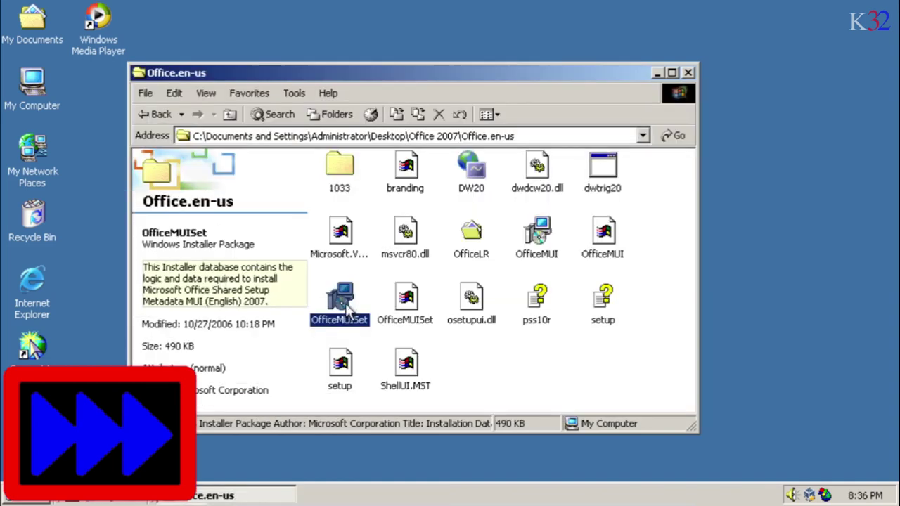
left_click(556, 391)
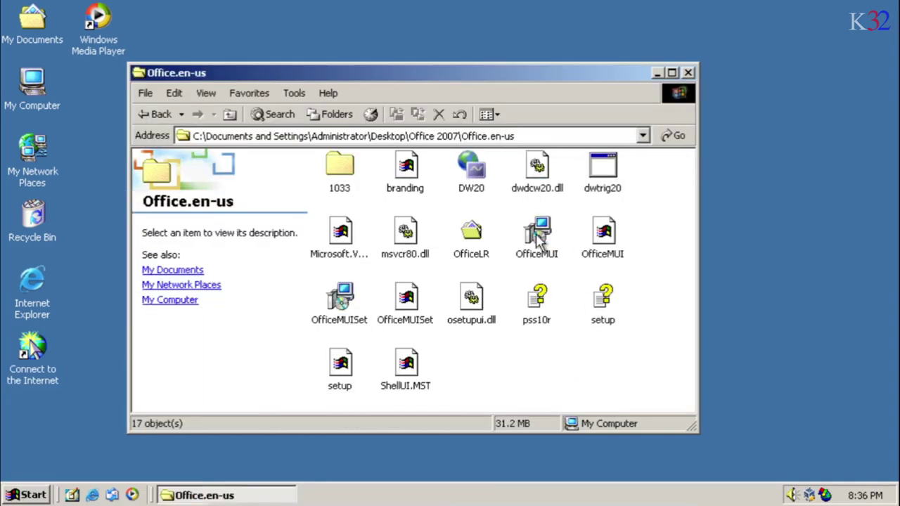
Clear the Read-only attribute of the OfficeMUI installer package in the Office.en-us folder.
left_click(538, 237)
right_click(539, 238)
left_click(598, 438)
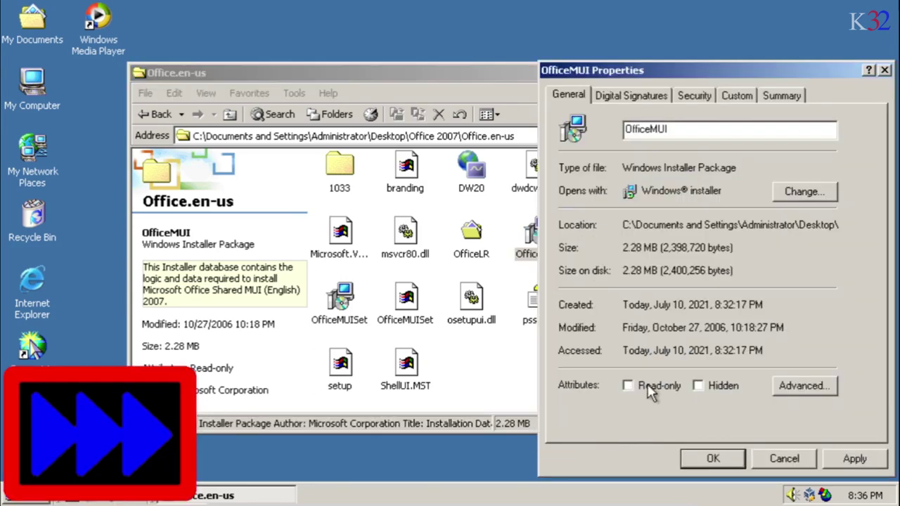
left_click(712, 458)
Remove the AbortMsi row from the OfficeMUI package in Orca, save the package and close Orca.
right_click(538, 237)
left_click(157, 323)
key("ctrl+s")
key("alt+F4")
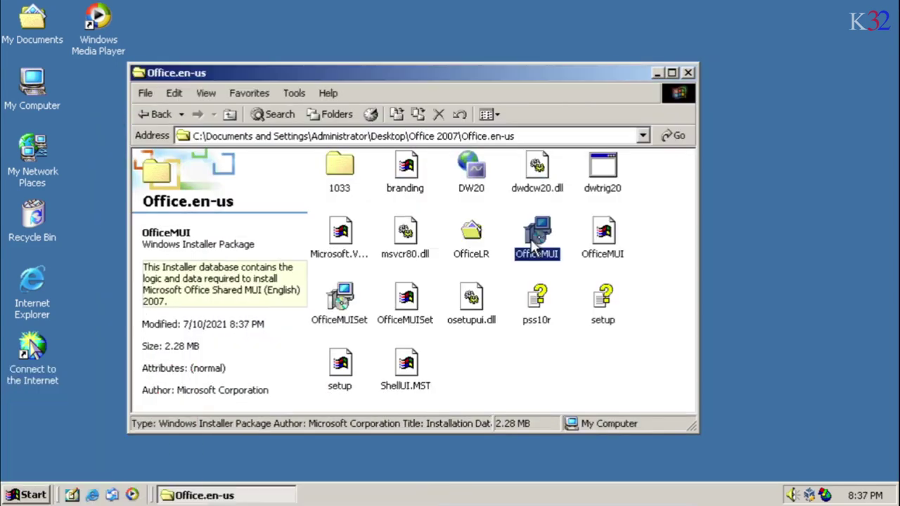
Go to the Access.en-us subfolder of Office 2007 and clear the Read-only attribute of the AccessMUISet installer package.
left_click(230, 114)
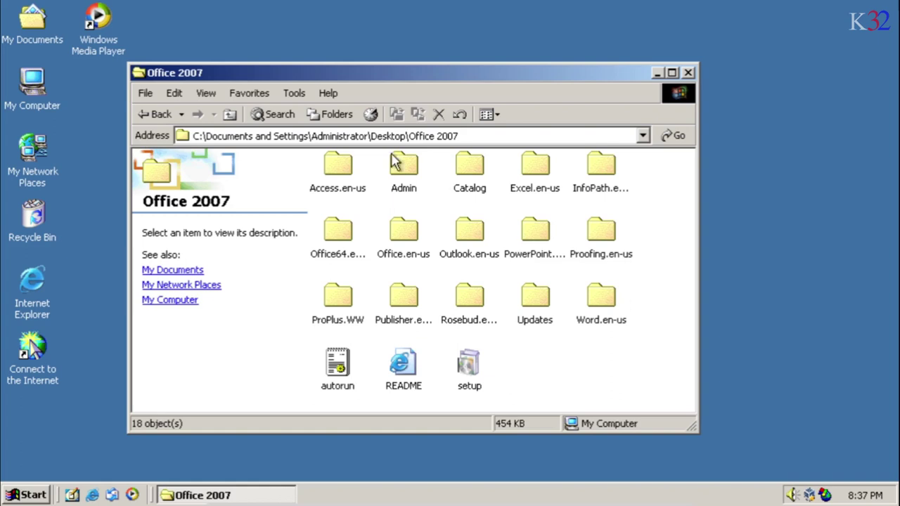
left_click(338, 165)
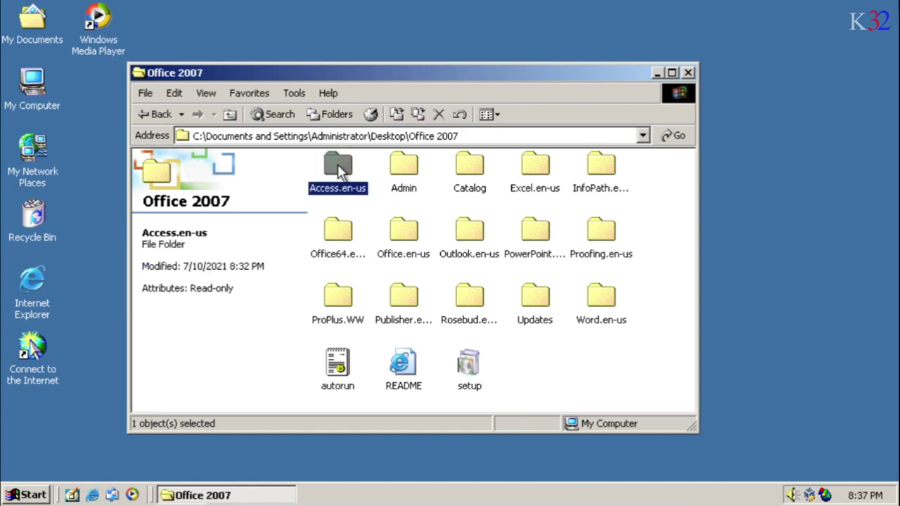
double_click(338, 164)
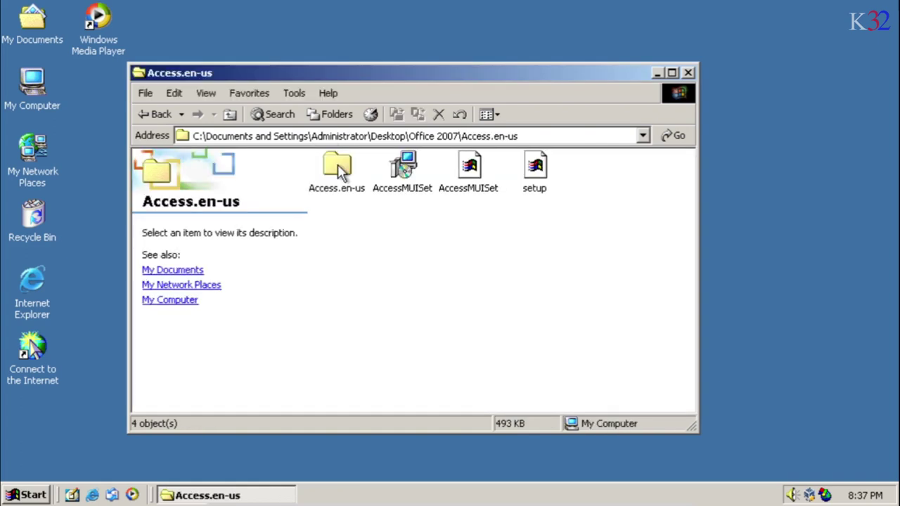
left_click(413, 162)
right_click(413, 162)
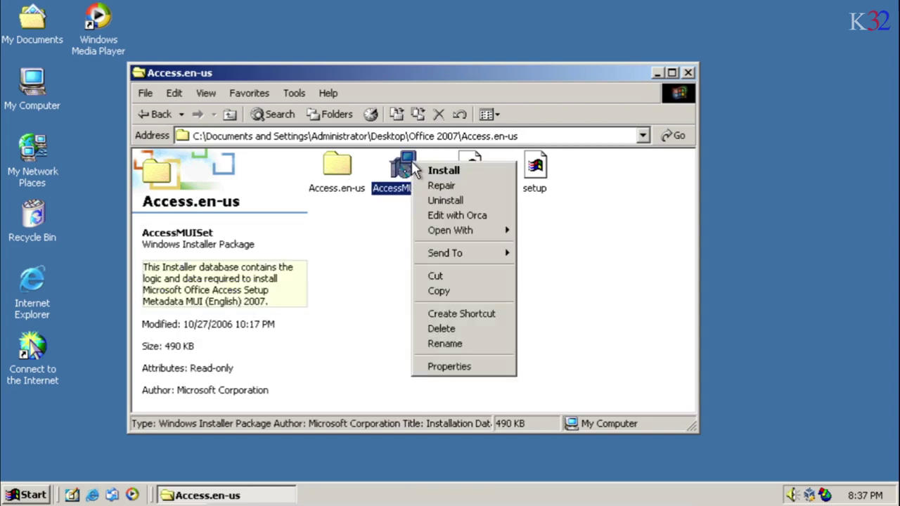
left_click(436, 366)
Drop the AbortMsi row from the AccessMUISet package's InstallExecuteSequence table in Orca, save the package and close Orca.
right_click(405, 169)
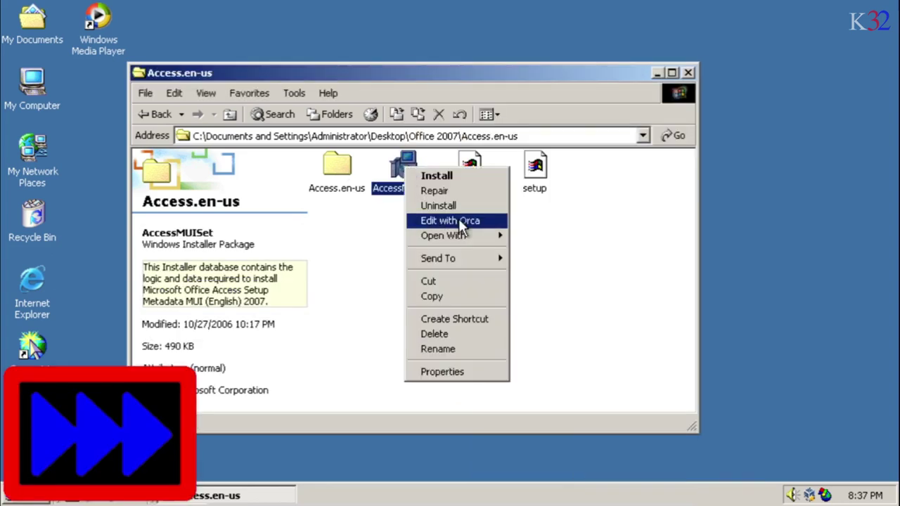
left_click(450, 220)
left_click(70, 217)
left_click(197, 86)
key("Delete")
key("Return")
key("ctrl+s")
key("alt+F4")
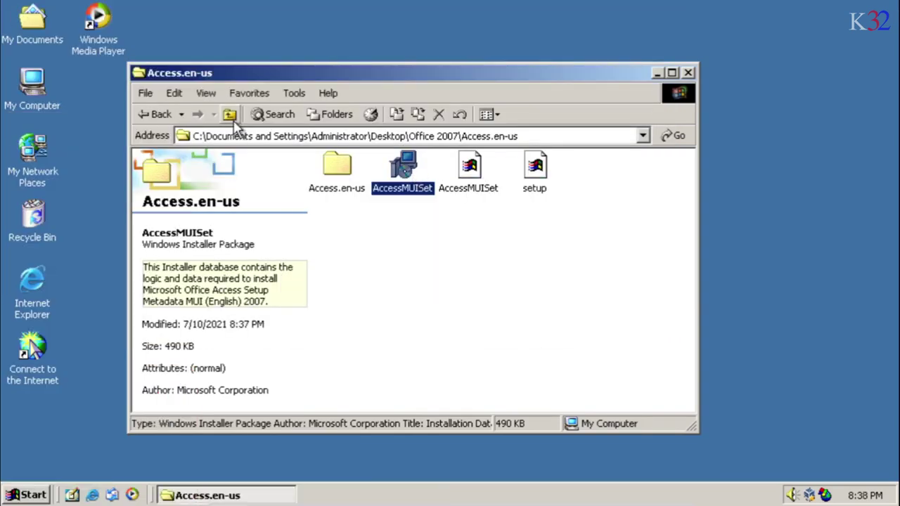
Check the Admin and Catalog subfolders of Office 2007 for installer packages.
left_click(230, 115)
left_click(336, 187)
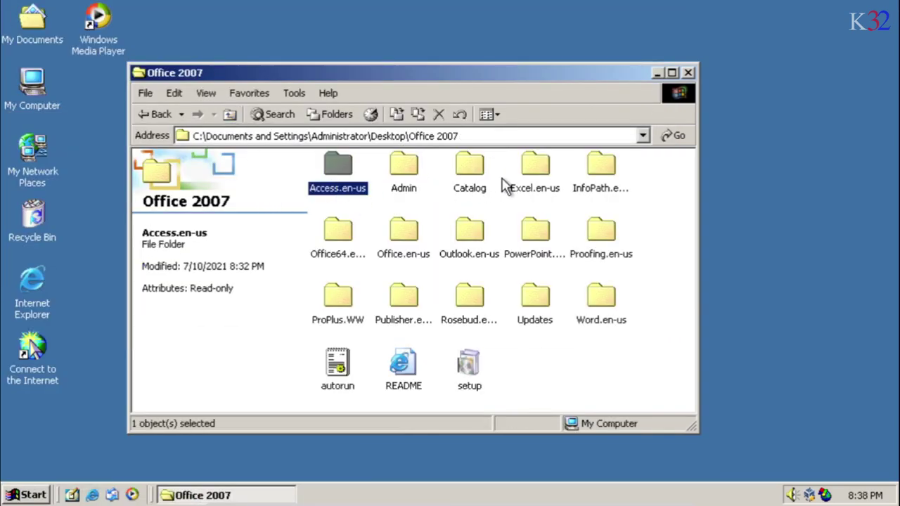
double_click(402, 169)
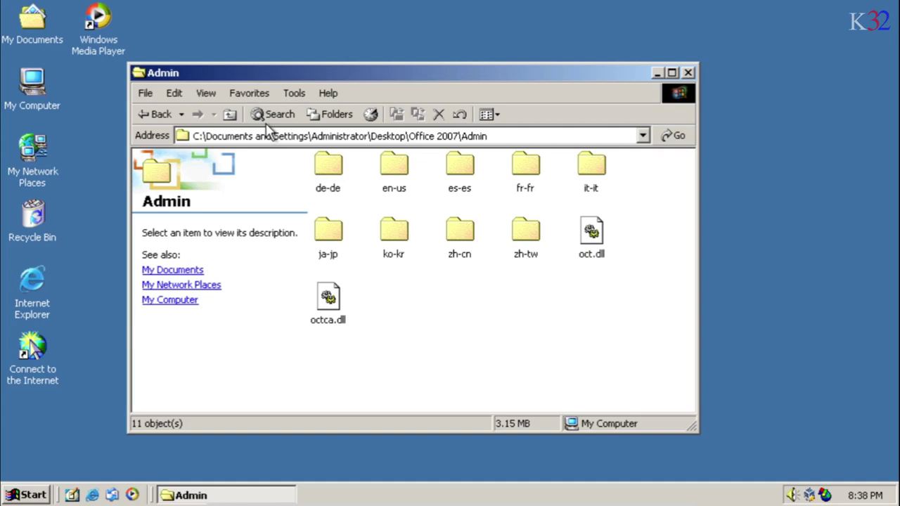
left_click(235, 115)
double_click(470, 179)
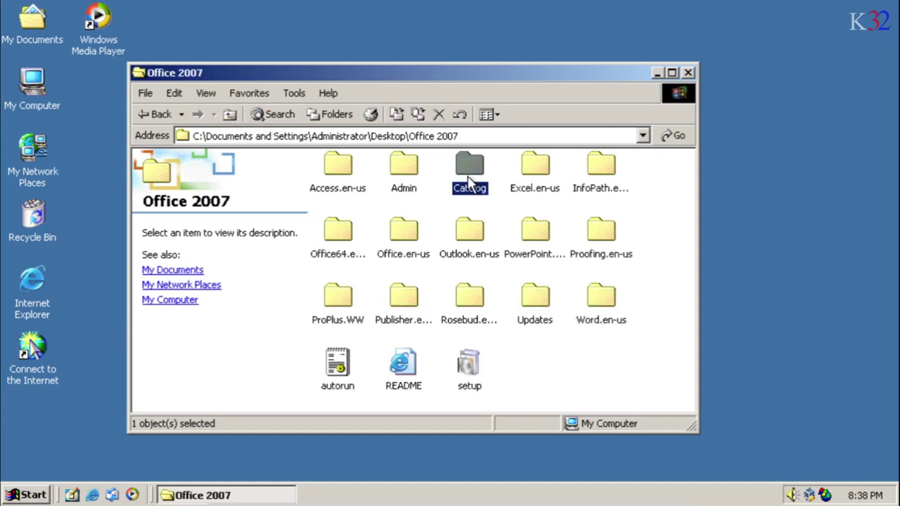
left_click(232, 115)
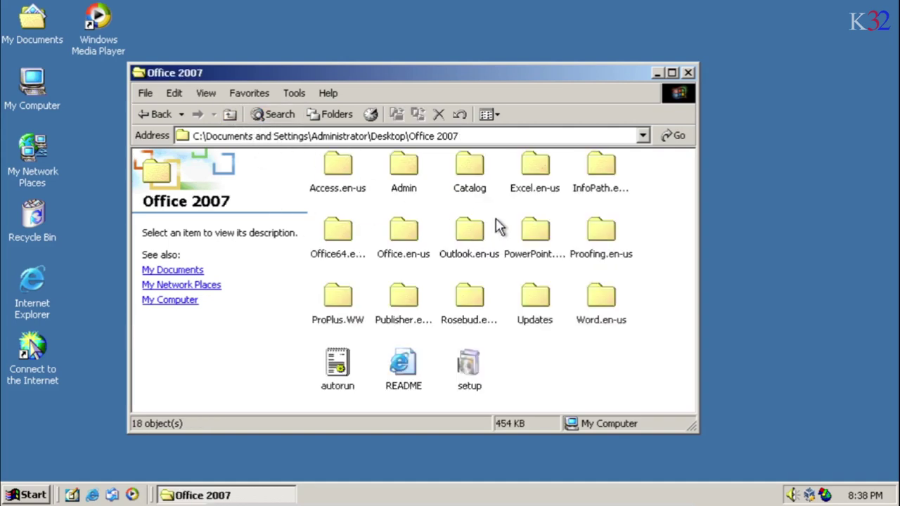
Go to the Excel.en-us subfolder, drop the AbortMsi row from the ExcelMUI package's InstallExecuteSequence table in Orca and close Orca.
double_click(534, 177)
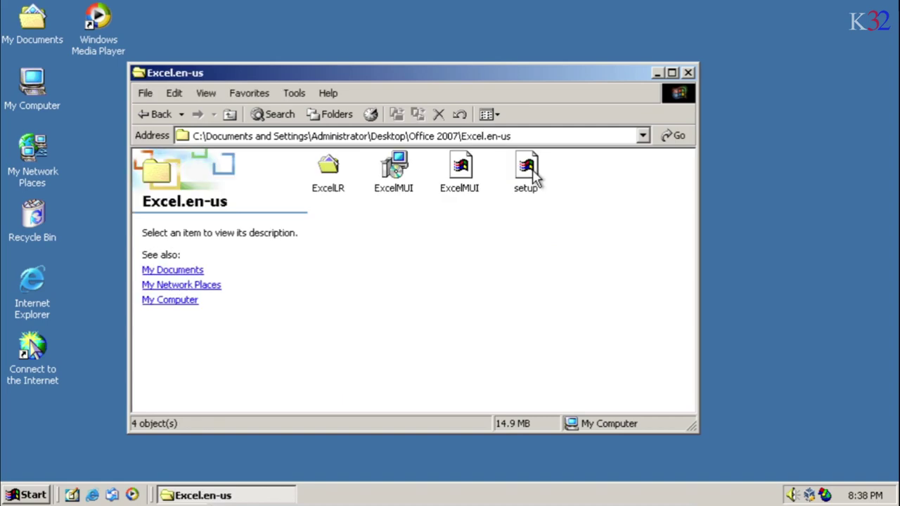
right_click(402, 163)
left_click(433, 215)
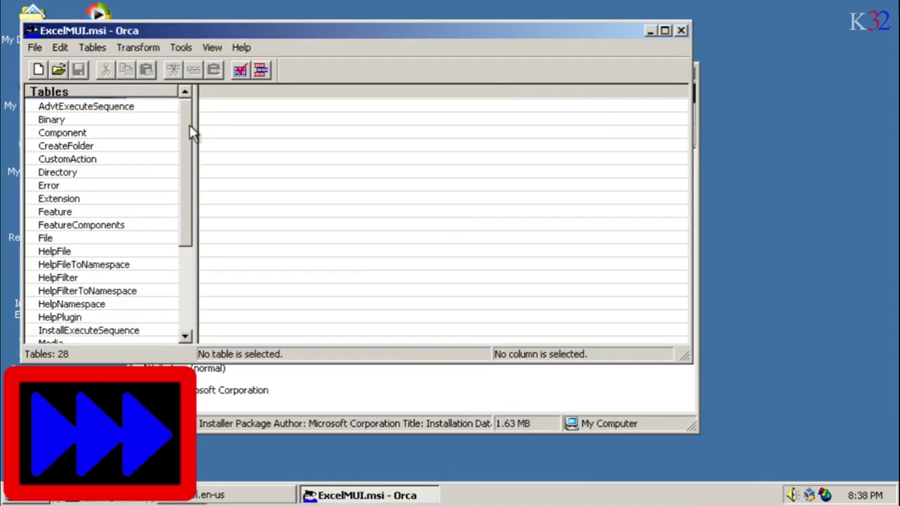
left_click(89, 331)
right_click(261, 105)
key("alt+F4")
Go to the InfoPath.en-us subfolder, open the InfoPathMUI package in Orca and show its InstallExecuteSequence table.
left_click(232, 115)
double_click(608, 177)
right_click(395, 167)
left_click(426, 219)
scroll(126, 211, "down", 10)
left_click(107, 258)
Drop the AbortMsi row from the InfoPathMUI package, save it, close Orca and run the package.
left_click(244, 111)
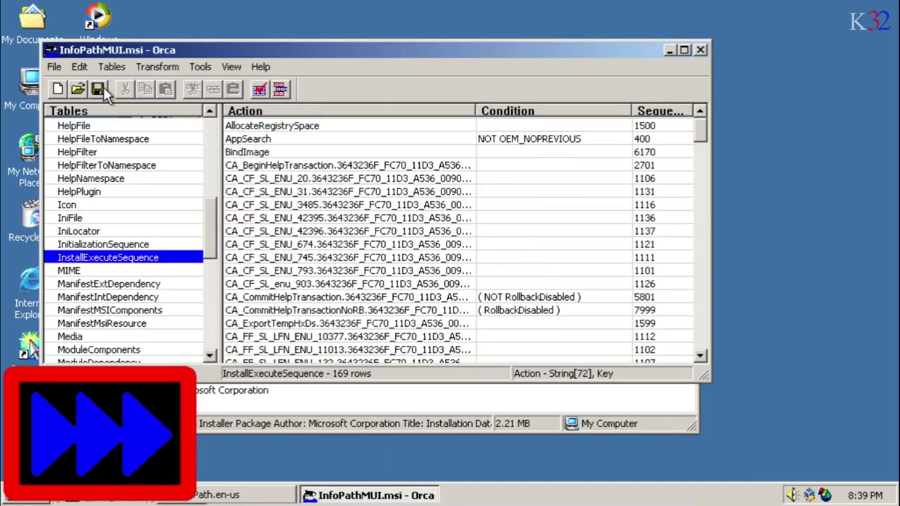
left_click(98, 88)
key("alt+F4")
double_click(395, 166)
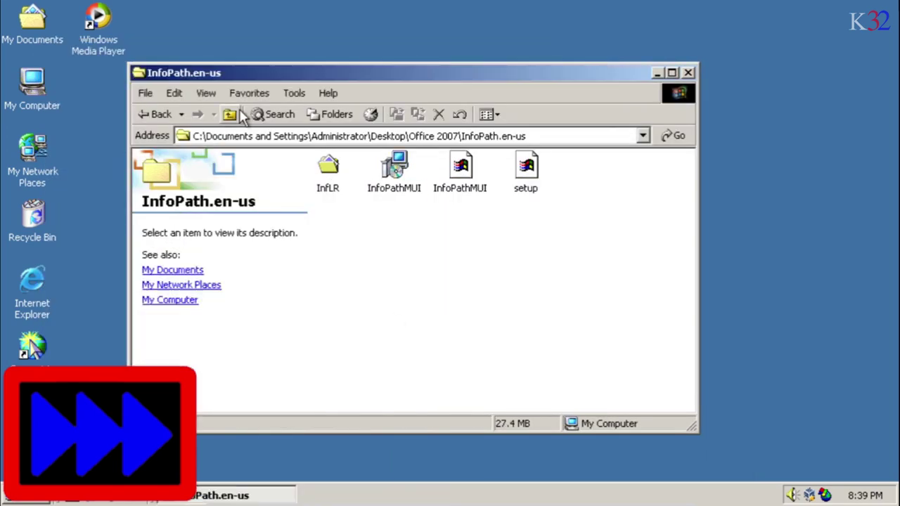
Go to the Outlook.en-us subfolder of Office 2007 and run the OutlookMUI installer package.
left_click(231, 114)
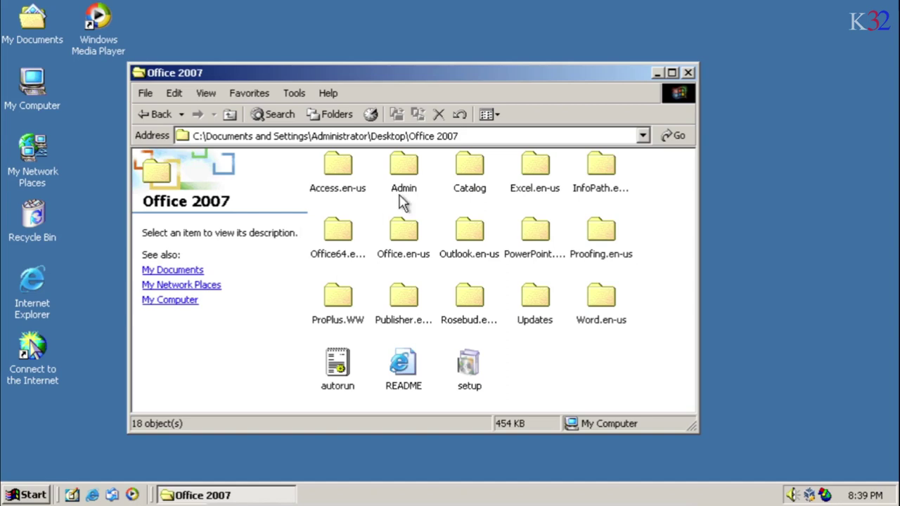
left_click(335, 236)
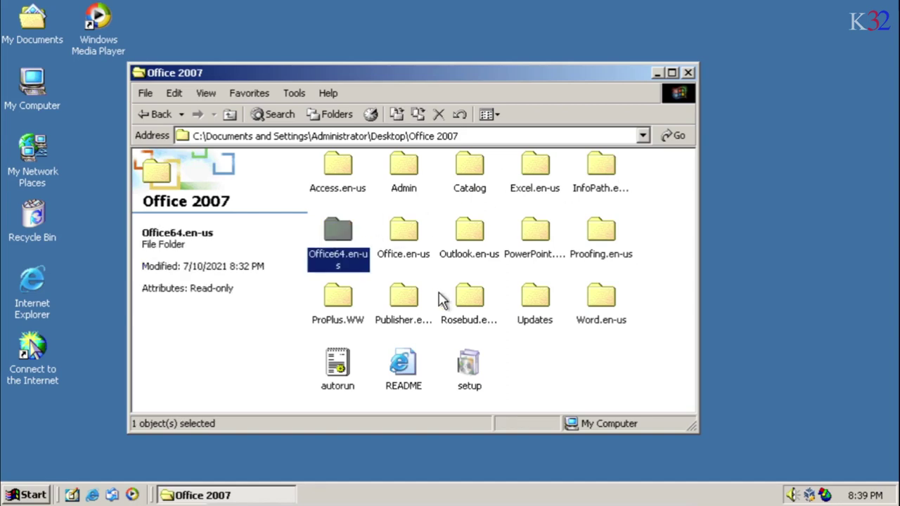
left_click(403, 232)
double_click(469, 232)
right_click(402, 166)
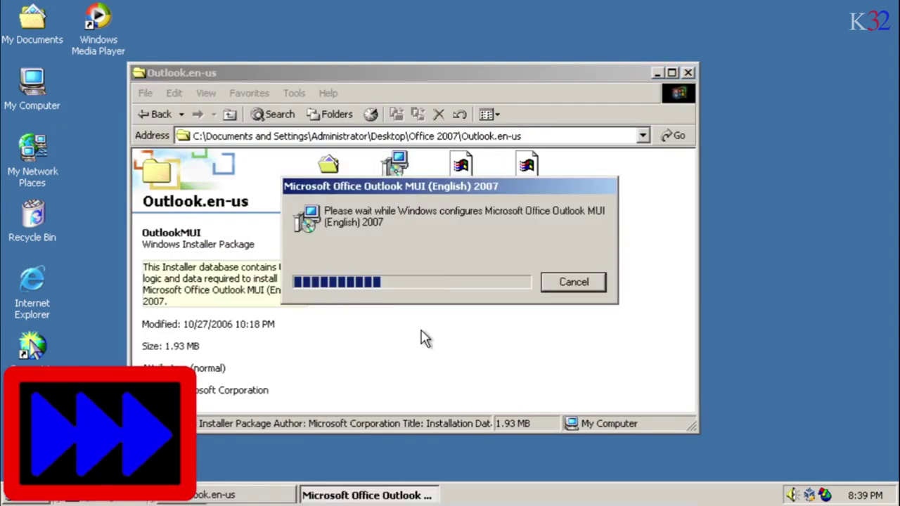
Edit the PowerPoint installer package in Orca, close Orca and return to the Office 2007 folder.
right_click(328, 171)
left_click(382, 215)
key("alt+F4")
left_click(161, 113)
Edit the installer package in the Proofing.en-us subfolder with Orca, close Orca and return to the Office 2007 folder.
left_click(601, 232)
double_click(596, 242)
right_click(527, 165)
left_click(576, 227)
key("alt+F4")
left_click(161, 114)
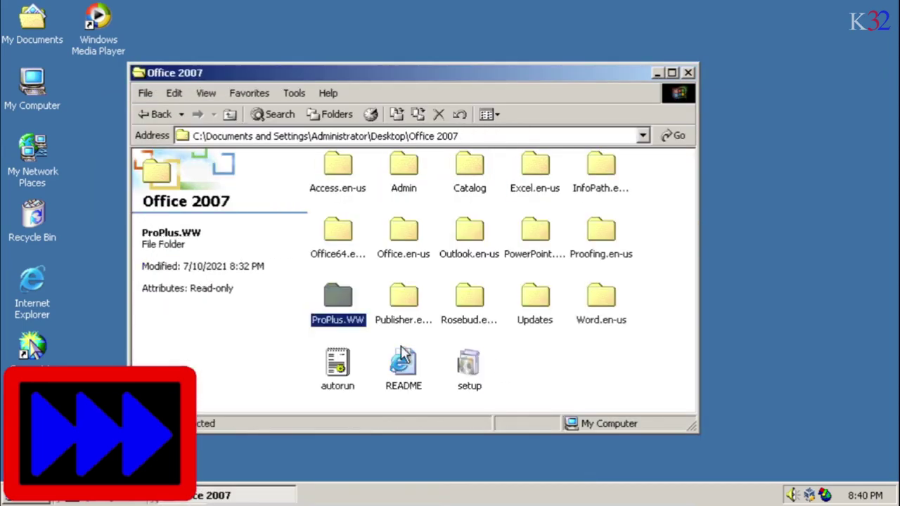
Go to the Publisher.en-us subfolder and clear the Read-only attribute of its installer package.
double_click(404, 295)
right_click(328, 171)
left_click(366, 380)
left_click(512, 458)
Edit the Publisher installer package in Orca, close Orca and return to the Office 2007 folder.
right_click(328, 171)
left_click(382, 215)
key("alt+F4")
left_click(161, 114)
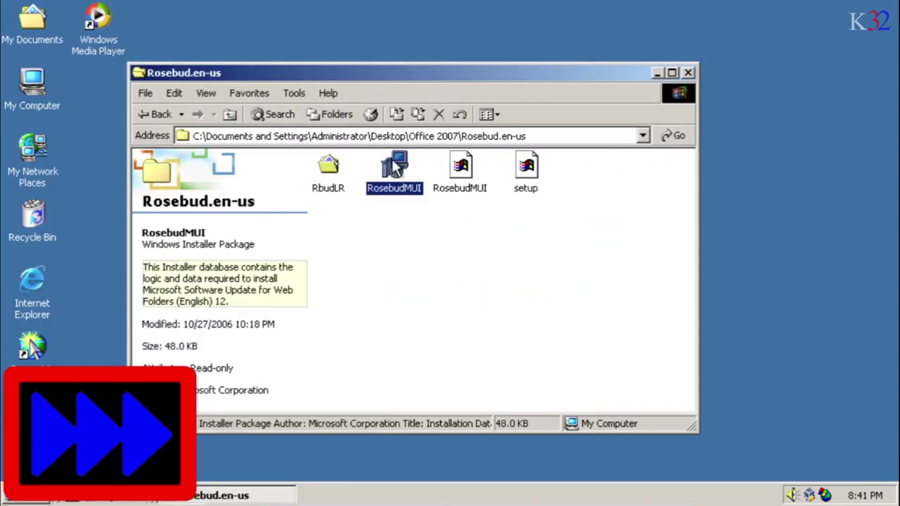
Open the RosebudMUI package in Orca, check its InstallExecuteSequence table sorted by action for an AbortMsi row, and close Orca.
right_click(393, 169)
left_click(443, 218)
left_click(83, 200)
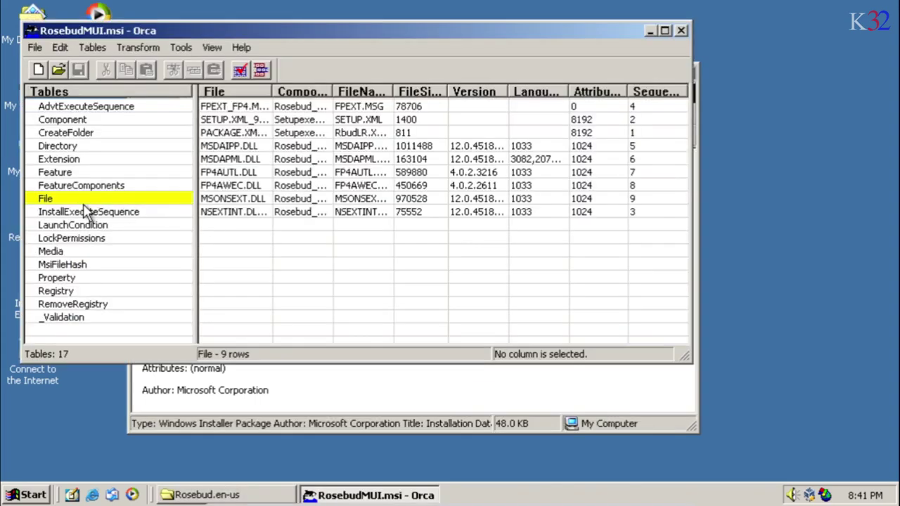
left_click(99, 211)
left_click(272, 93)
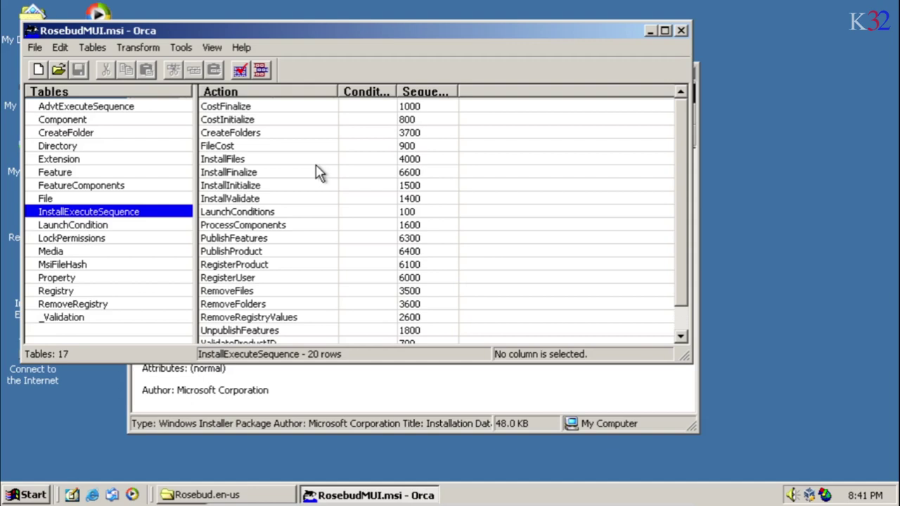
left_click(33, 33)
left_click(63, 140)
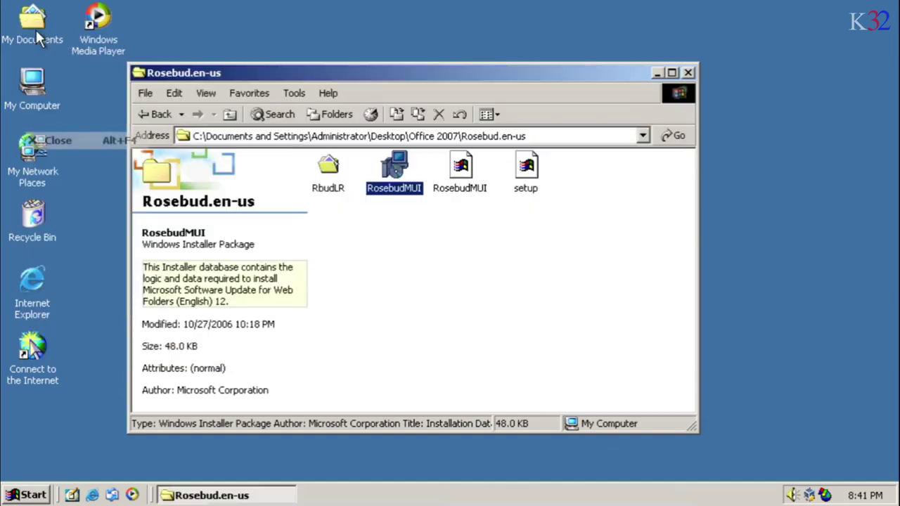
Run the RosebudMUI installer package, decline the system restart and return to the Office 2007 folder.
double_click(394, 176)
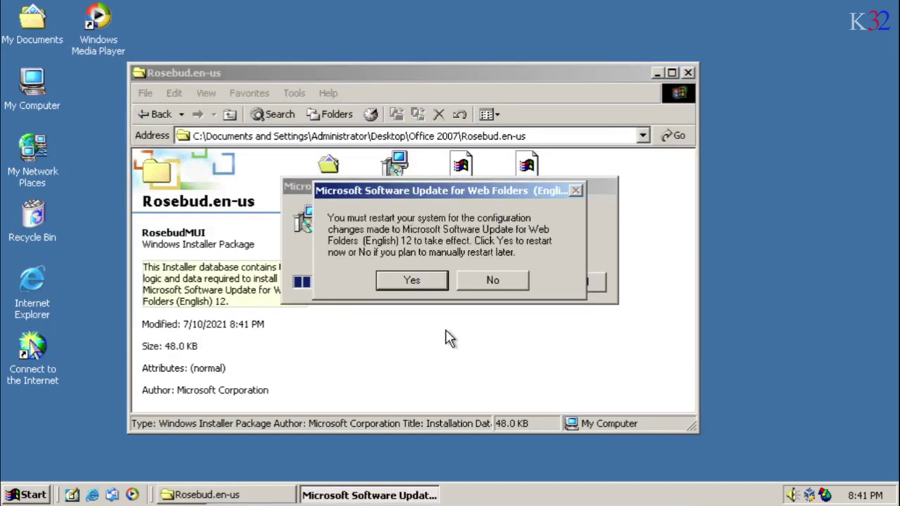
left_click(494, 280)
left_click(230, 115)
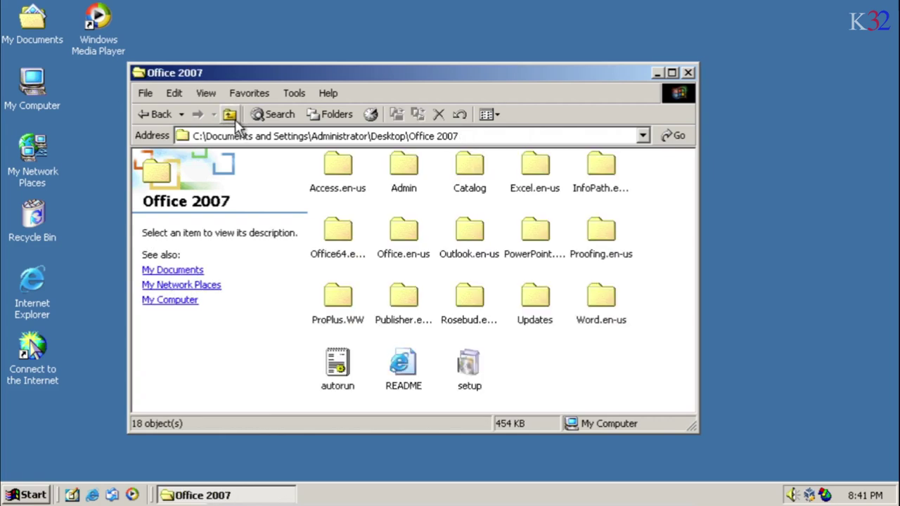
Check the Updates subfolder of Office 2007 for installer packages.
double_click(535, 298)
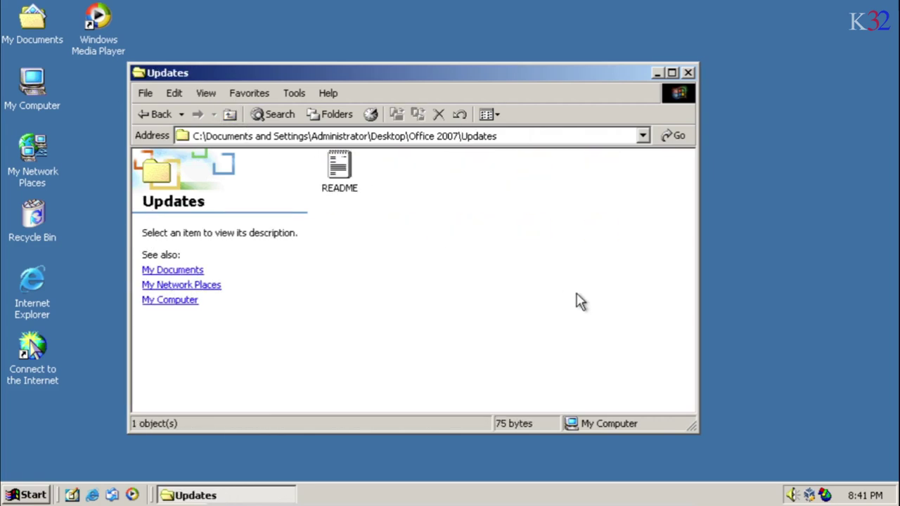
left_click(339, 172)
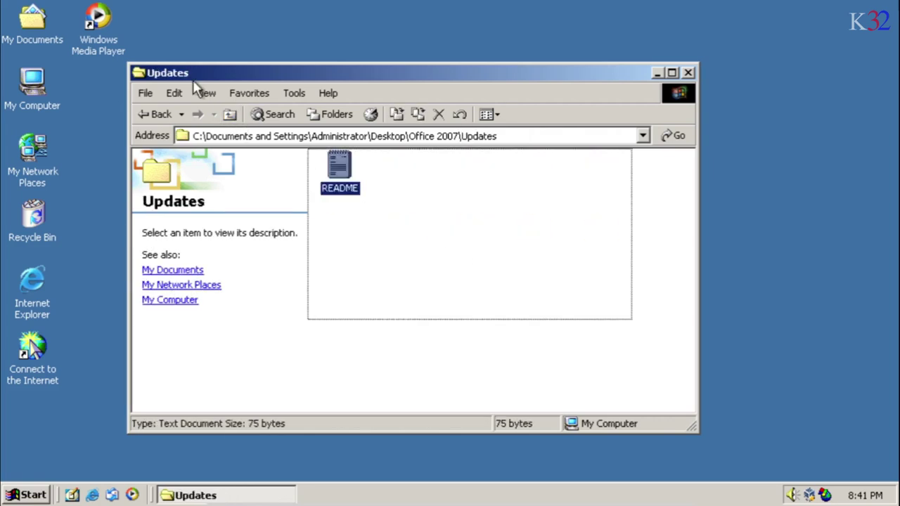
left_click(230, 115)
Go to the Word.en-us subfolder and drop the AbortMsi row from the WordMUI package's InstallExecuteSequence table in Orca.
left_click(595, 297)
left_click(151, 219)
left_click(238, 349)
key("Delete")
left_click(348, 244)
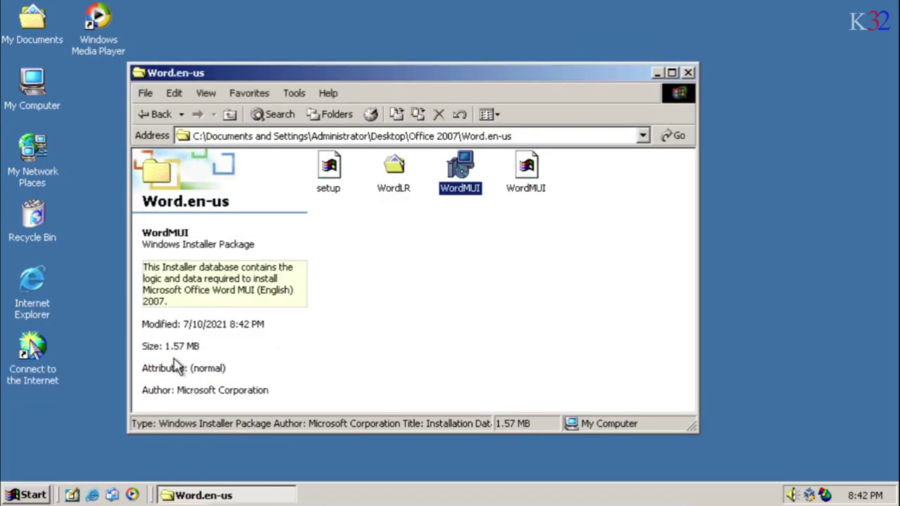
Launch Microsoft Office Word 2007 from the installed Microsoft Office programs.
left_click(28, 496)
mouse_move(116, 297)
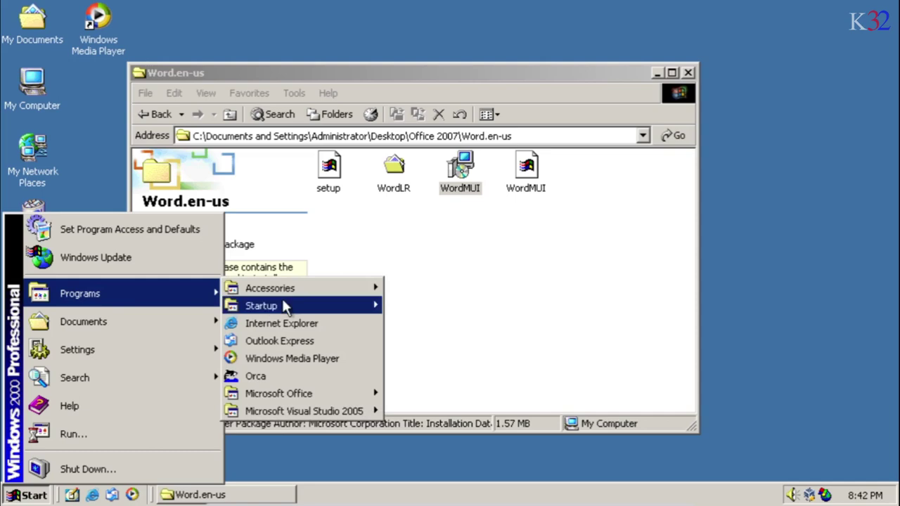
mouse_move(363, 389)
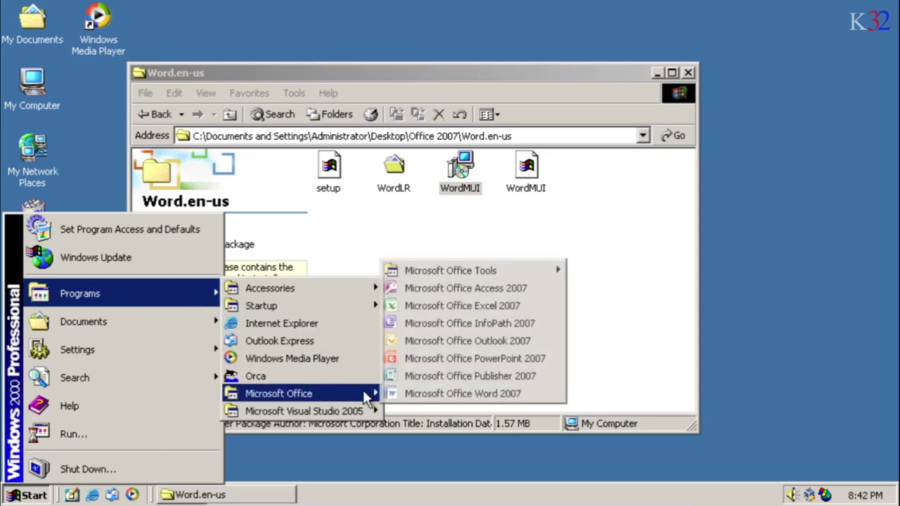
left_click(404, 395)
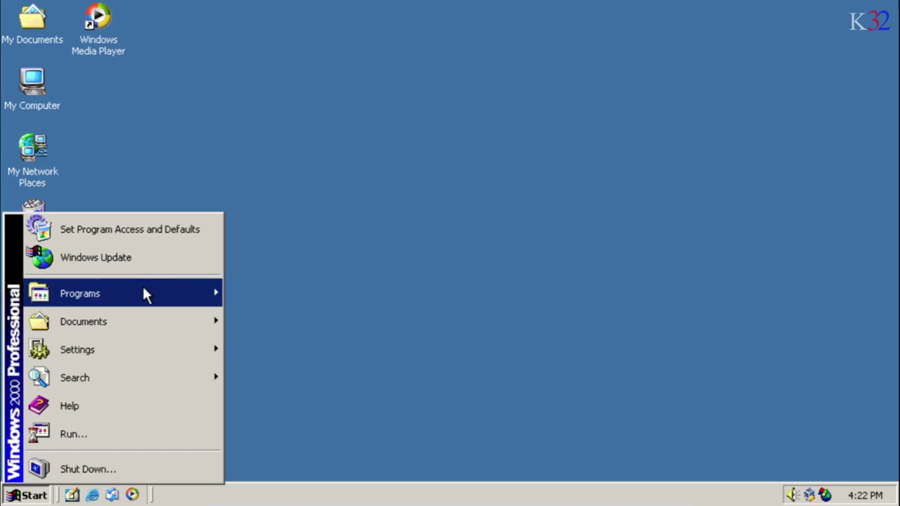
mouse_move(144, 287)
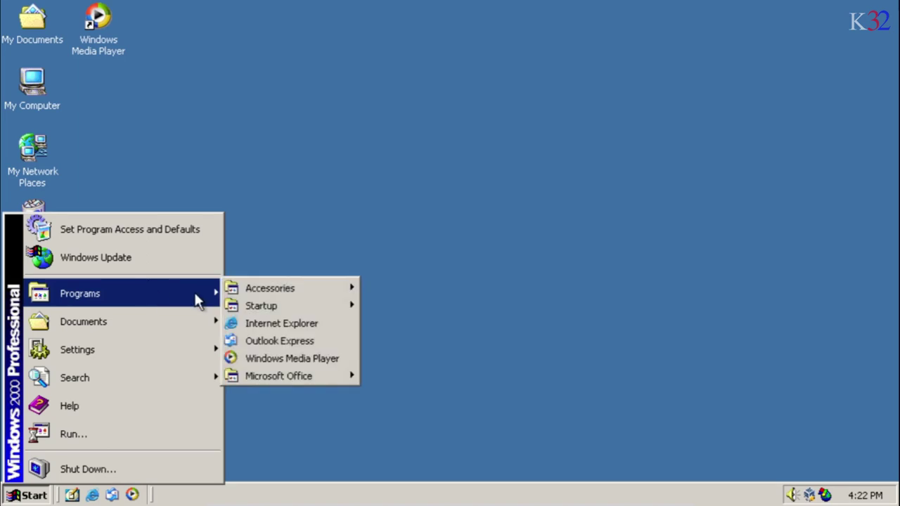
mouse_move(294, 376)
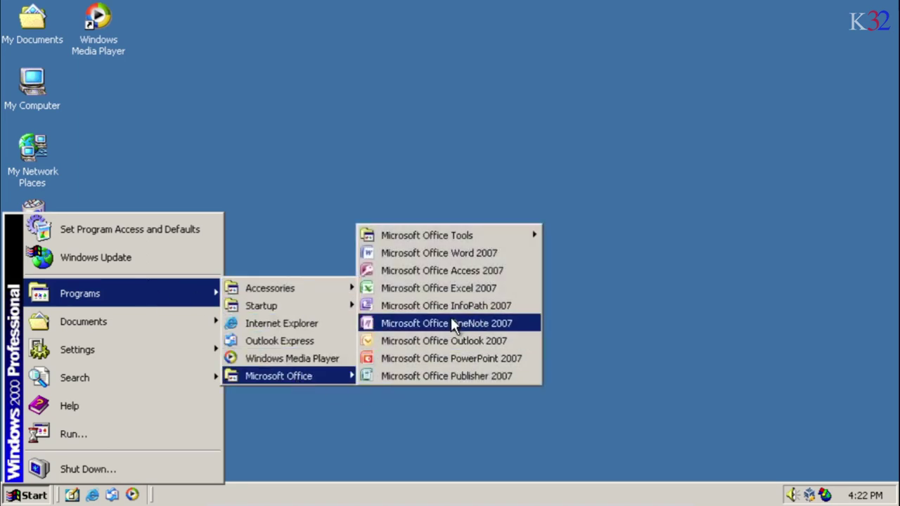
left_click(430, 253)
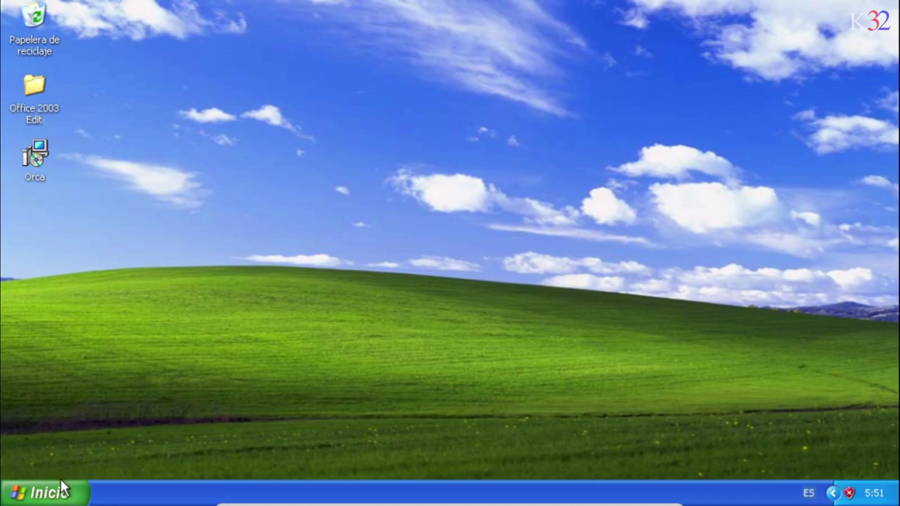
On the Windows XP machine, install Microsoft Office Professional Plus 2007 from the OFFICE12 (E:) disc and close the finished installer.
left_click(62, 488)
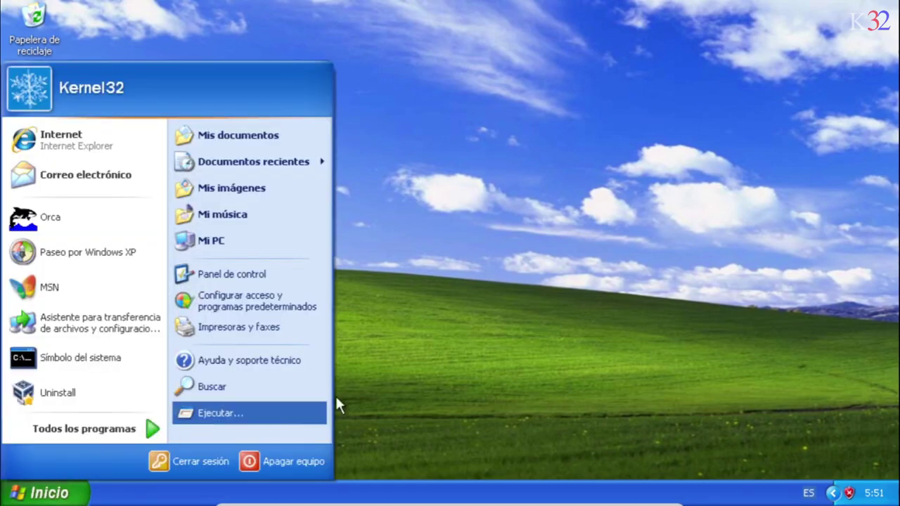
left_click(243, 246)
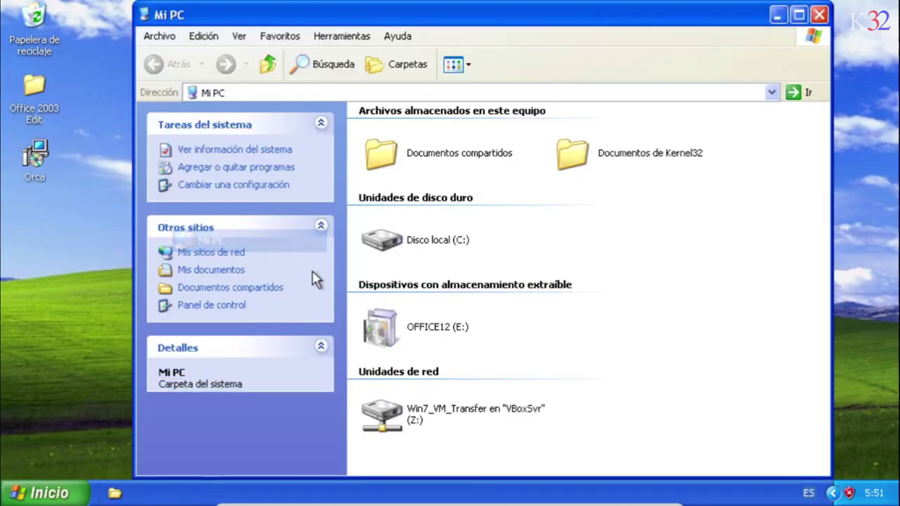
left_click(440, 329)
double_click(440, 329)
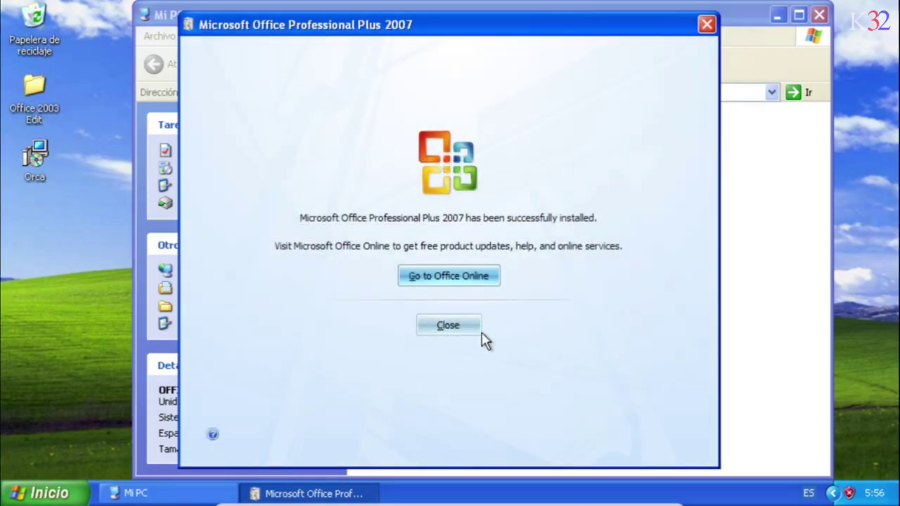
left_click(476, 326)
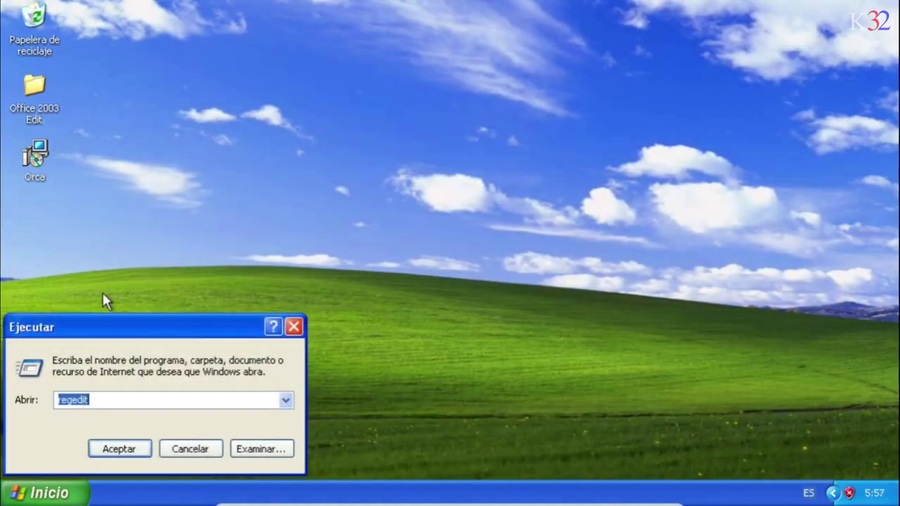
Open the Registry Editor with regedit and expand HKEY_LOCAL_MACHINE\SOFTWARE\Microsoft.
left_click(136, 449)
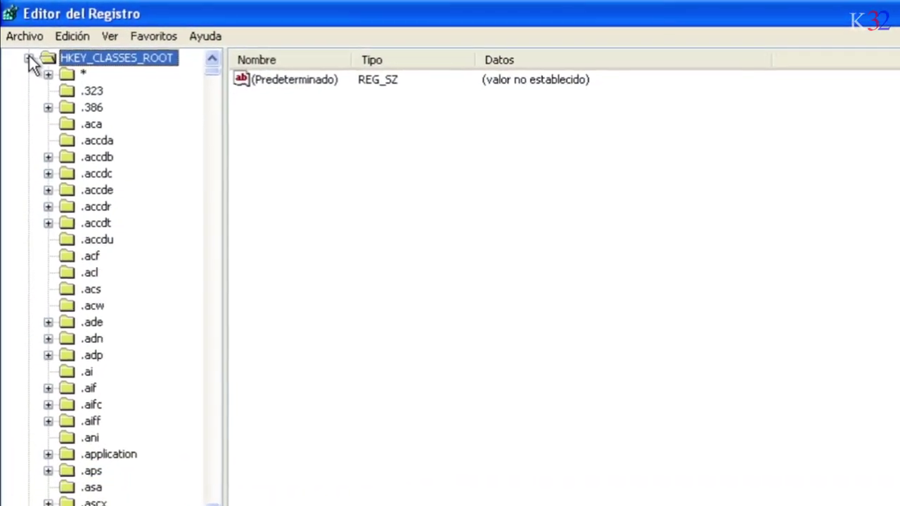
left_click(28, 49)
left_click(36, 116)
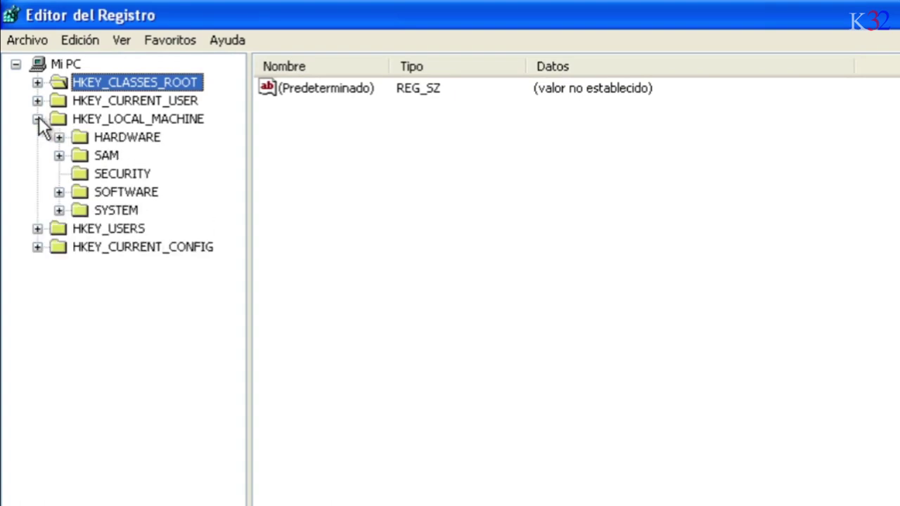
left_click(60, 191)
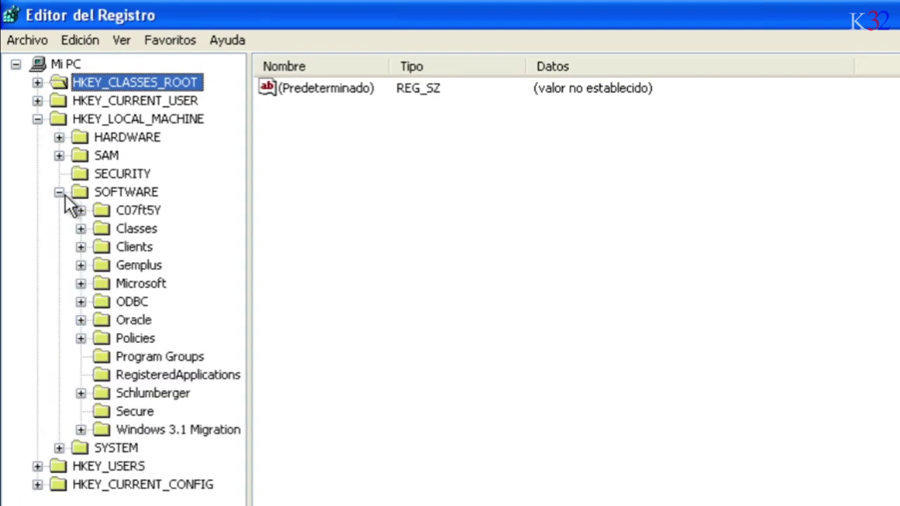
left_click(80, 284)
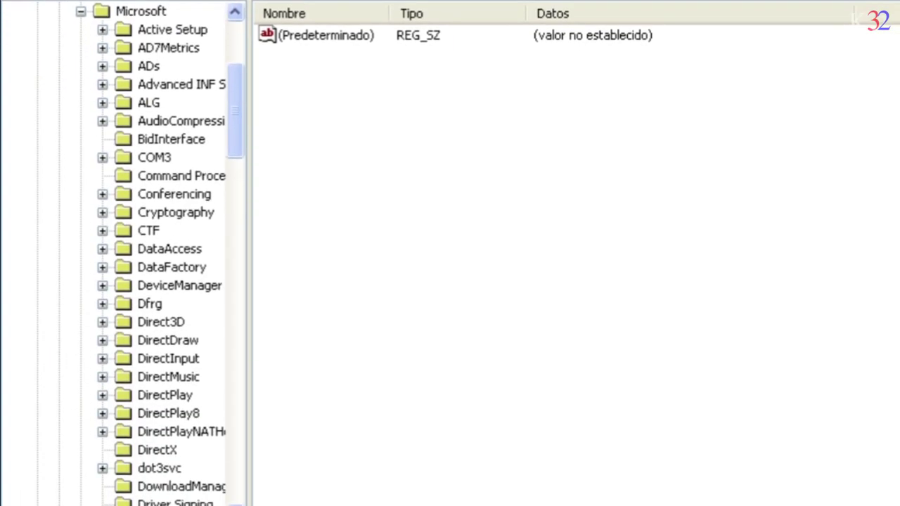
Go to Office\12.0\Registration under the Microsoft key and select its product subkey.
left_click(161, 505)
scroll(225, 454, "down", 12)
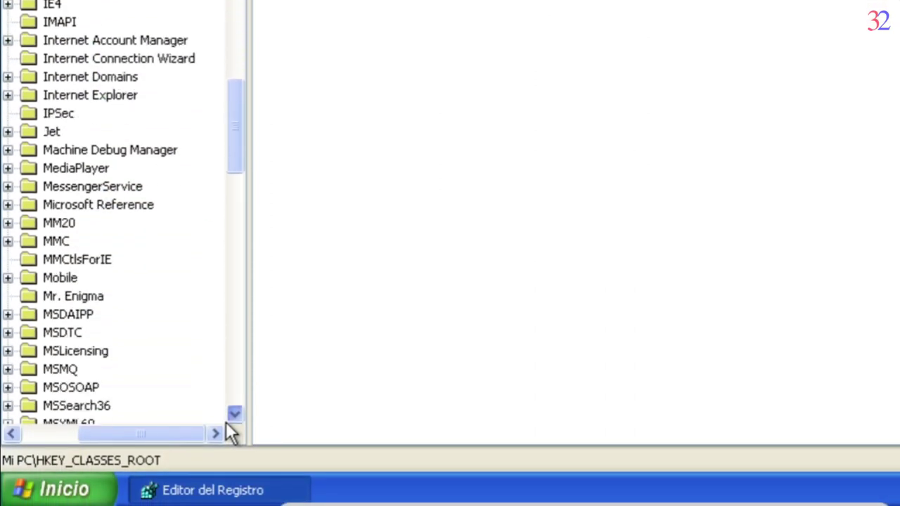
scroll(225, 422, "down", 5)
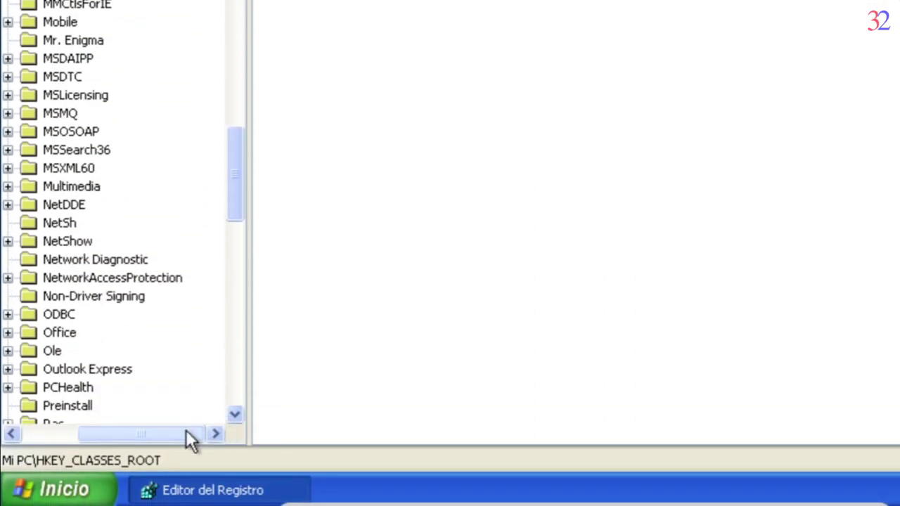
left_click(7, 332)
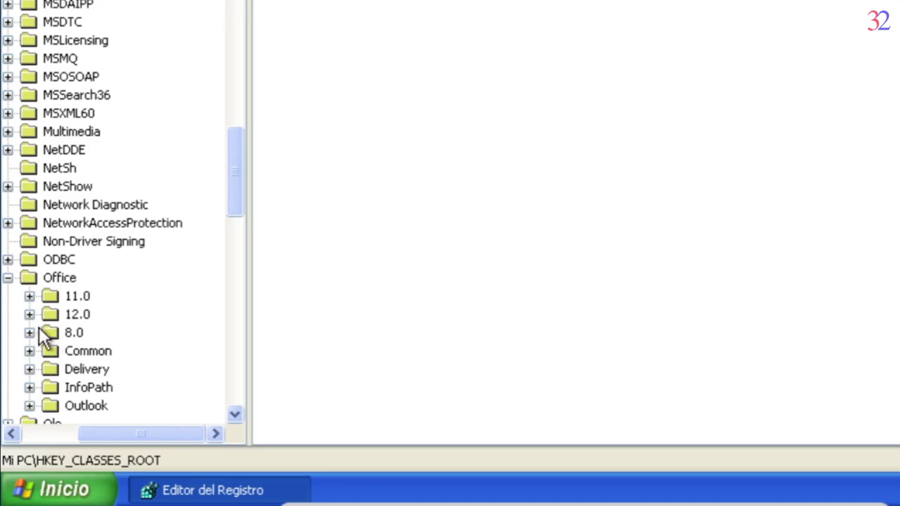
left_click(29, 315)
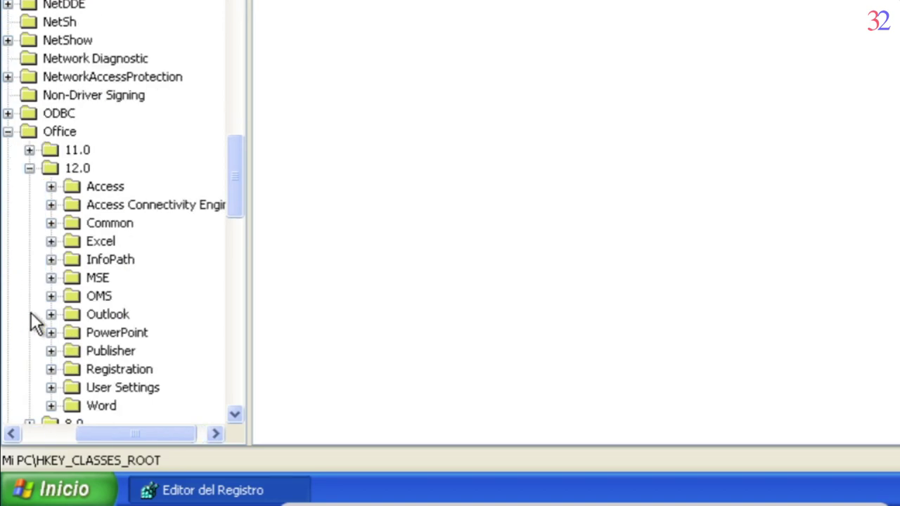
left_click(51, 370)
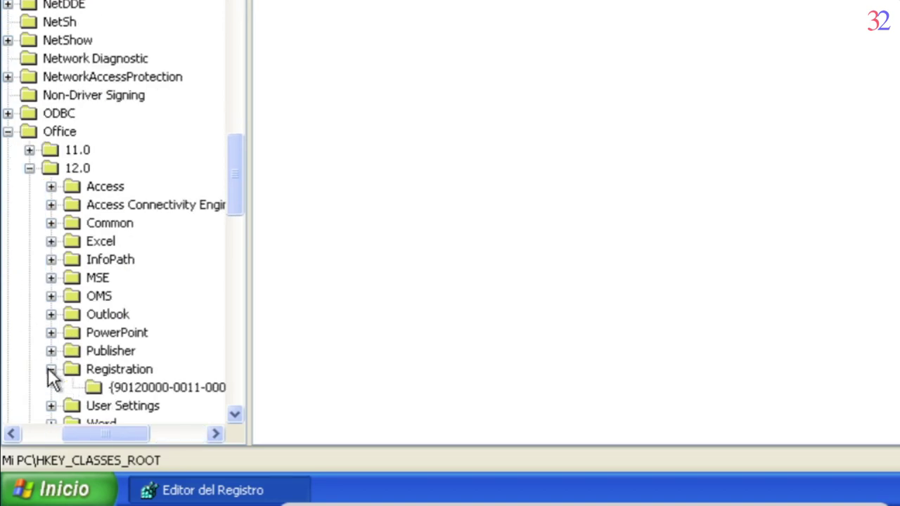
left_click(96, 388)
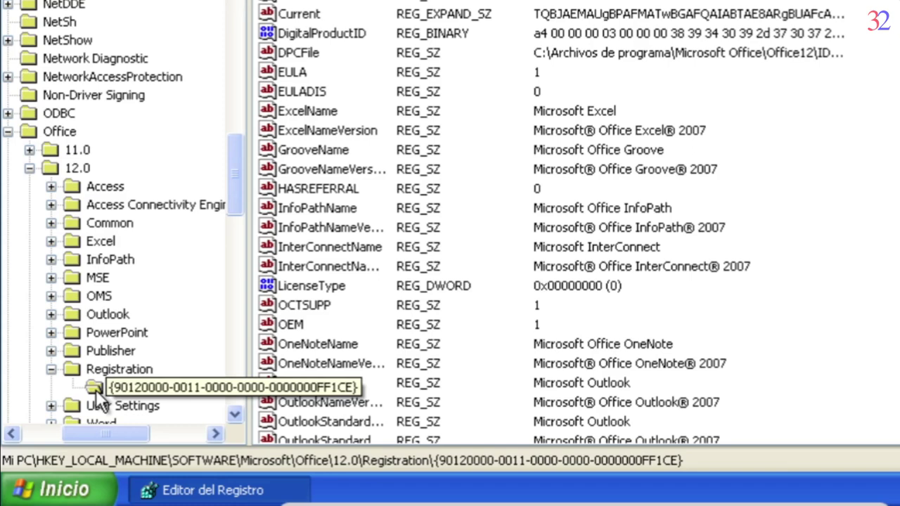
Export the selected Registration subkey to the desktop as a registry file named "office 2007 registration".
right_click(151, 386)
left_click(189, 325)
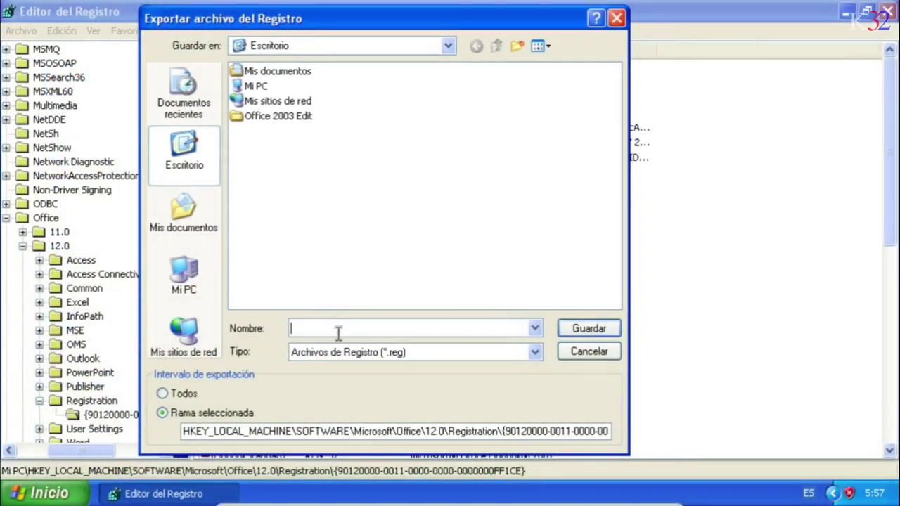
type("office 2007 registration")
key("Return")
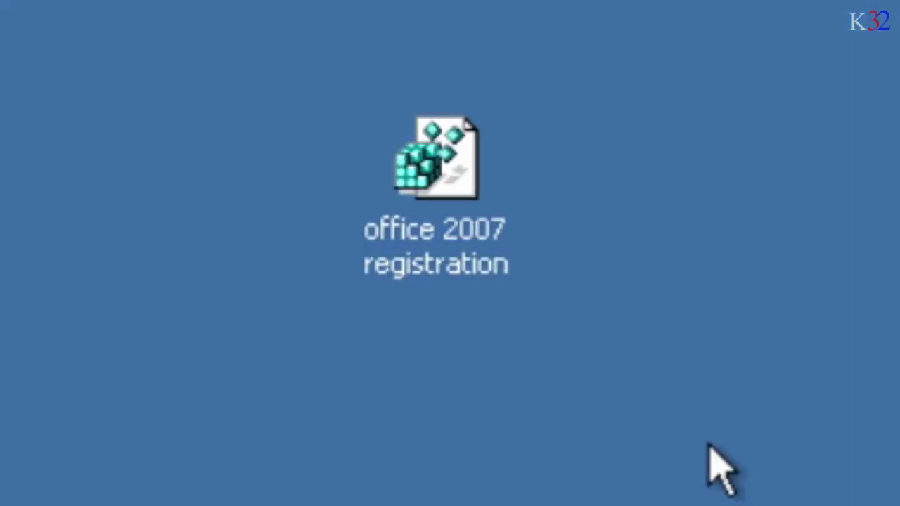
On the Windows 2000 machine, merge the "office 2007 registration" file on the desktop into the registry.
left_click(428, 150)
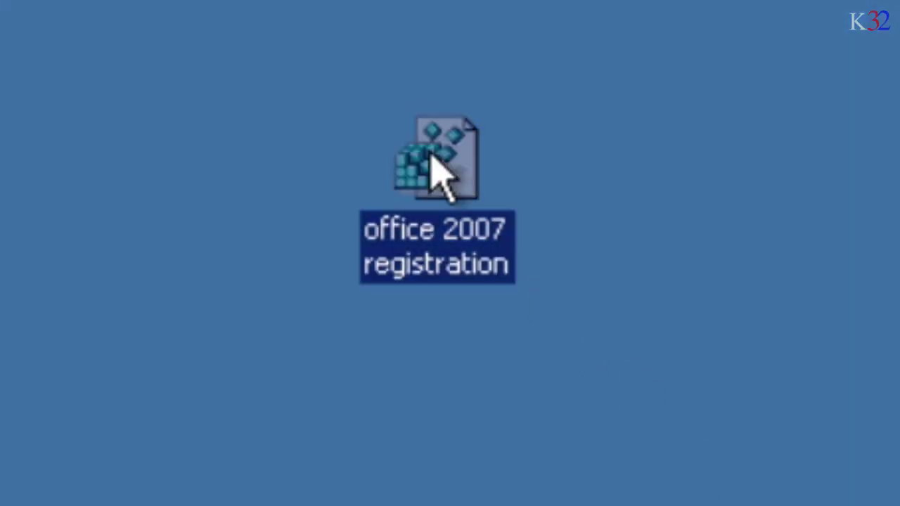
left_click(555, 291)
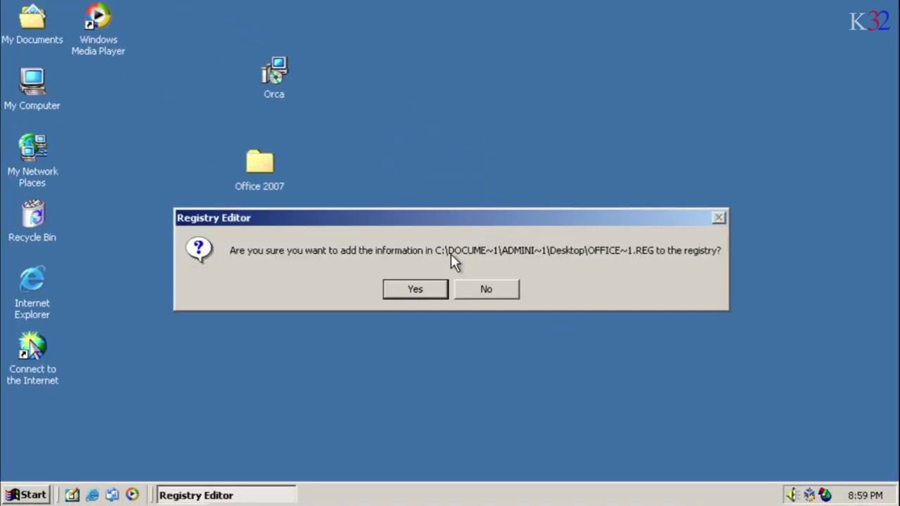
left_click(422, 295)
left_click(425, 295)
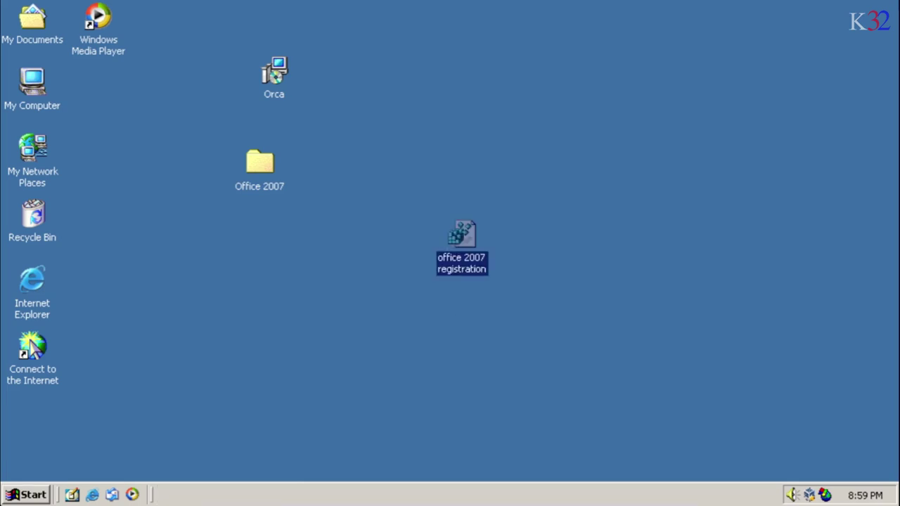
Launch Word 2007 from the installed Microsoft Office programs to test the imported registration.
left_click(27, 494)
mouse_move(126, 285)
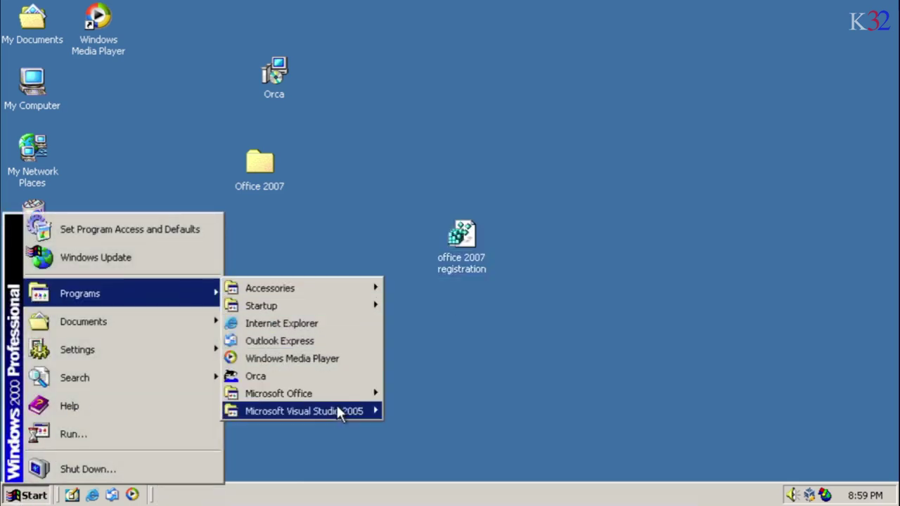
mouse_move(343, 393)
left_click(419, 388)
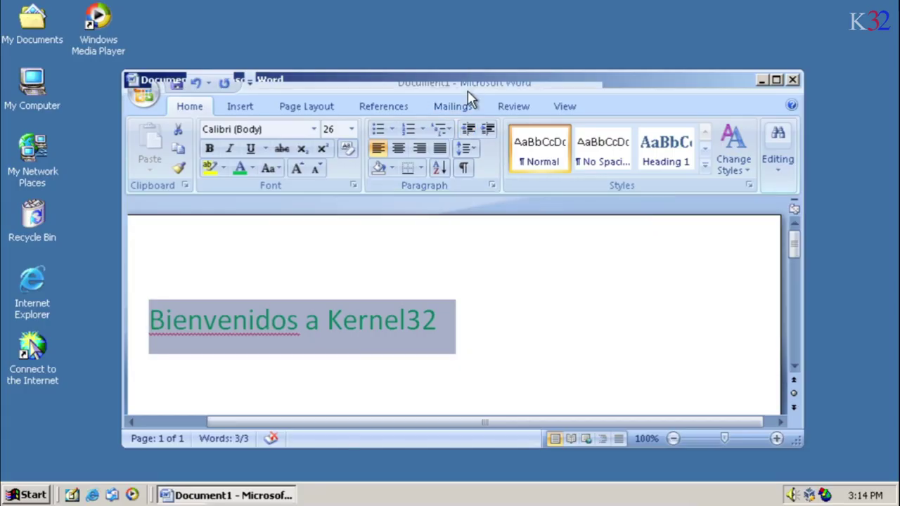
Examine how Word's title bar, Office menu and Quick Access Toolbar are drawn while moving the window and opening the menu.
left_click_drag(470, 96, 492, 60)
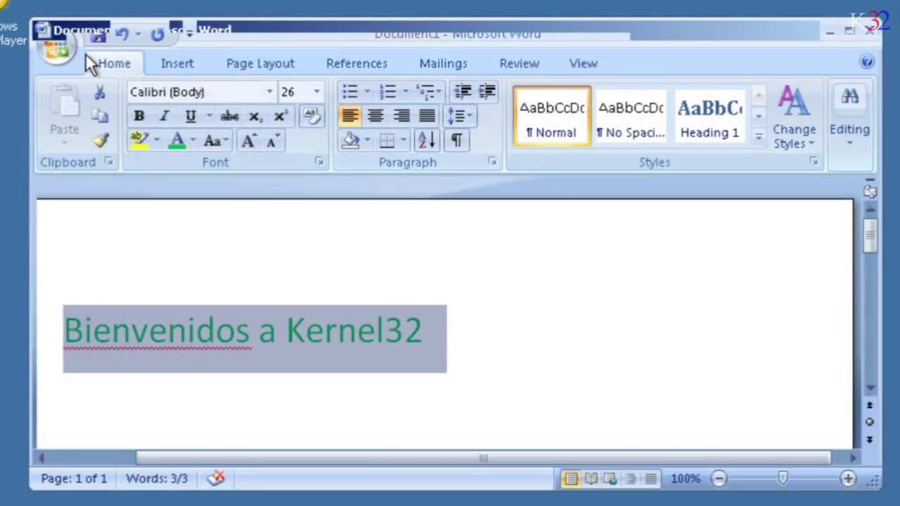
left_click(54, 44)
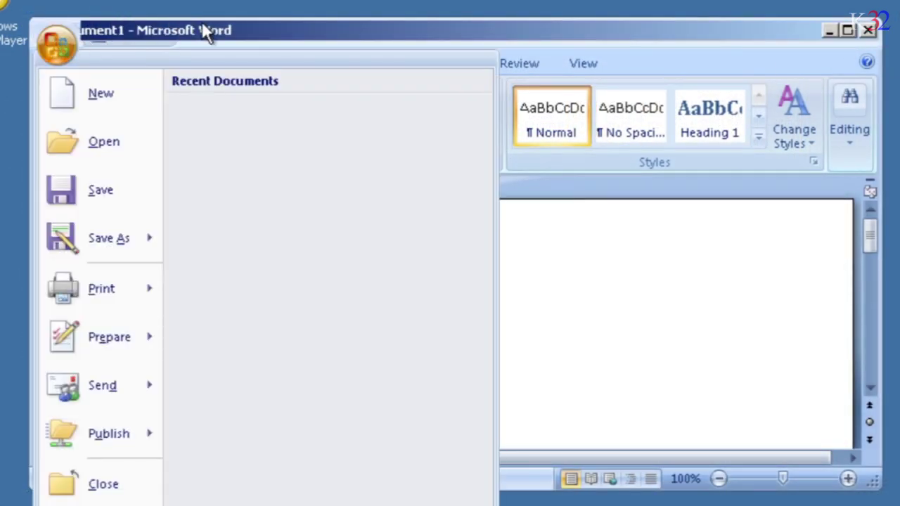
left_click(86, 36)
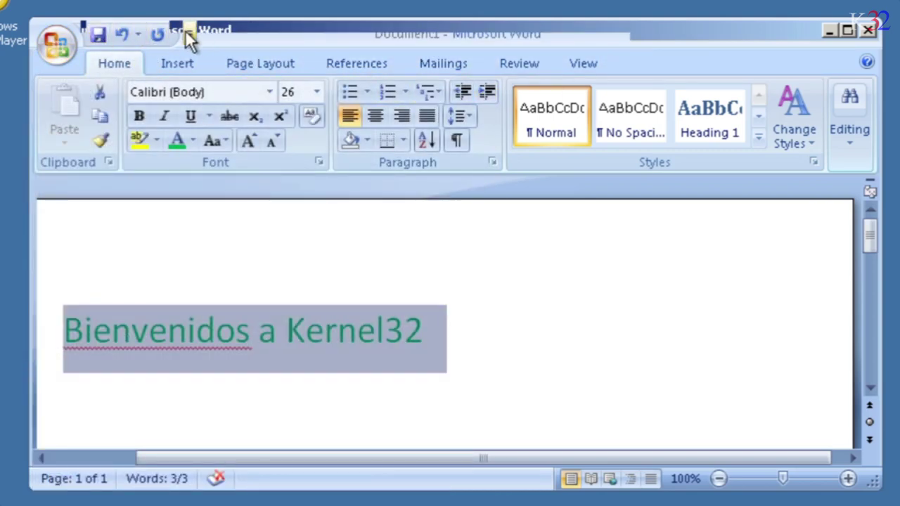
left_click(191, 33)
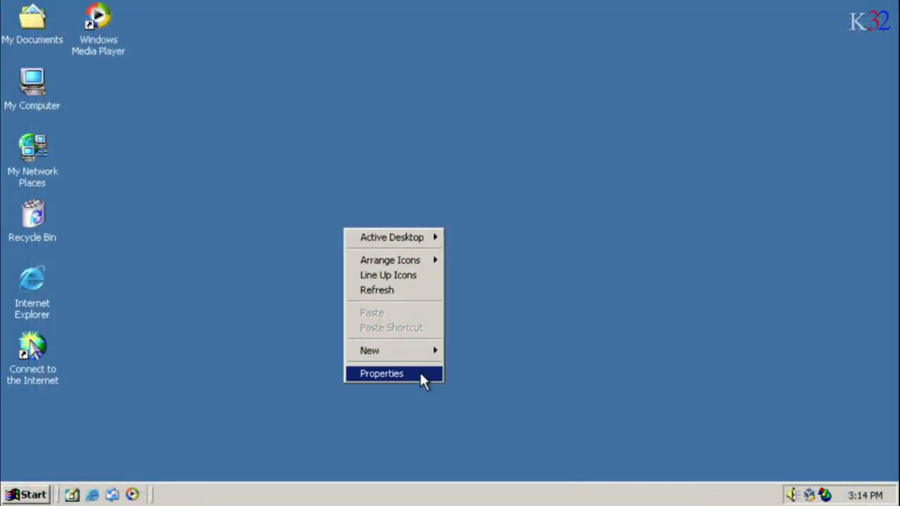
Turn on "Smooth edges of screen fonts" in the desktop's display effects and apply it.
left_click(422, 378)
left_click_drag(261, 14, 469, 40)
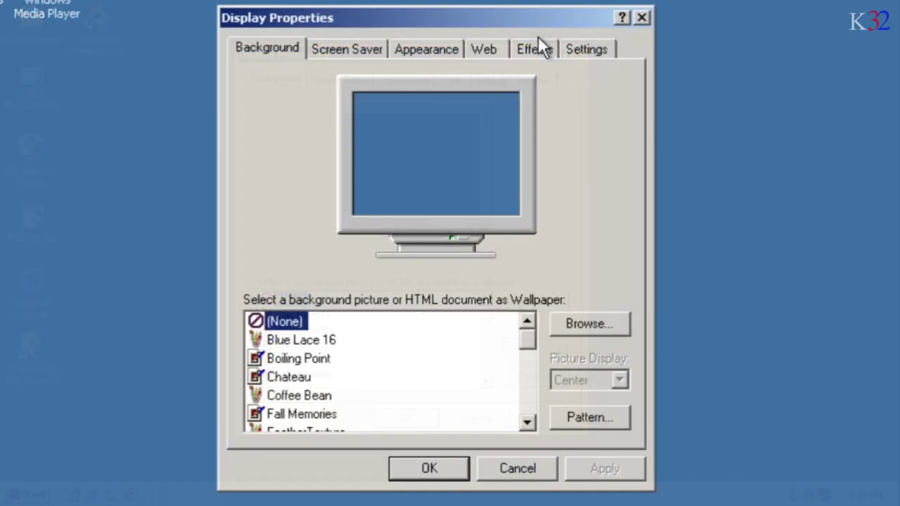
left_click(535, 48)
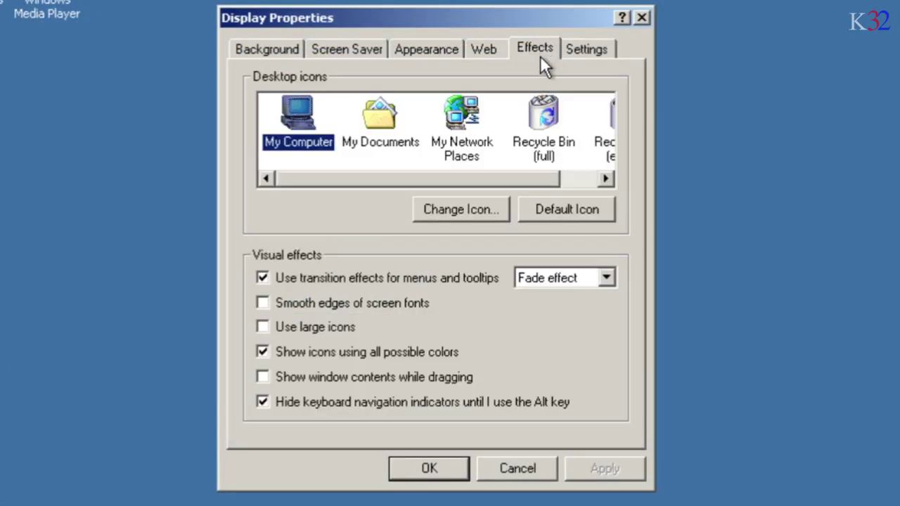
left_click(310, 302)
left_click(459, 465)
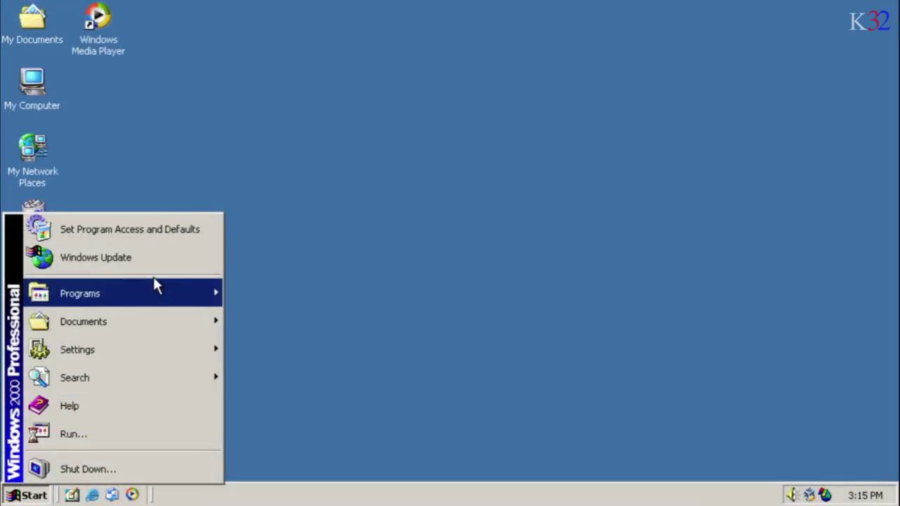
Start Microsoft Office Word 2007 again with font smoothing enabled.
mouse_move(154, 287)
mouse_move(312, 376)
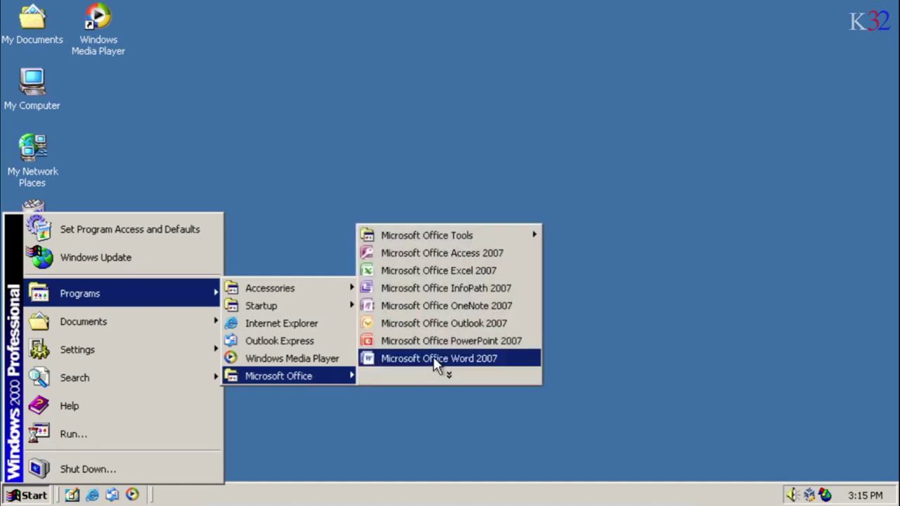
left_click(433, 356)
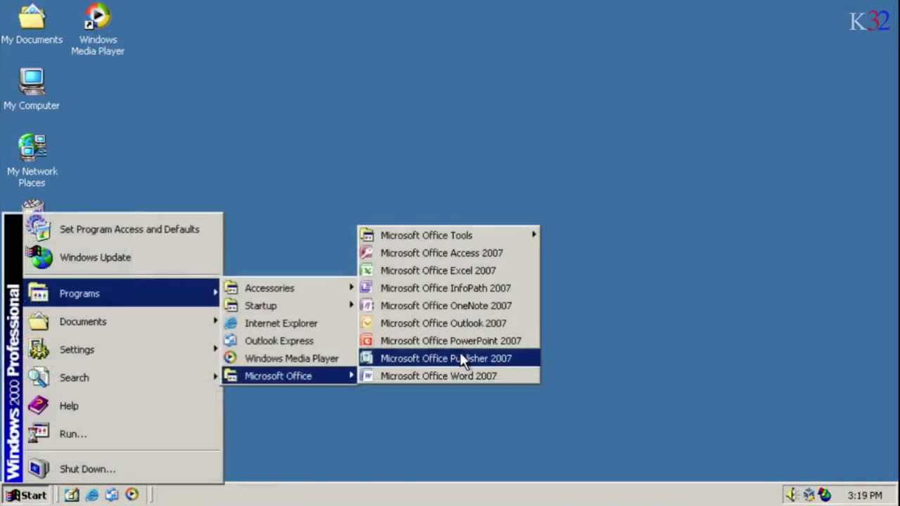
Launch Microsoft Office Publisher 2007 and dismiss its error report without sending it.
left_click(459, 358)
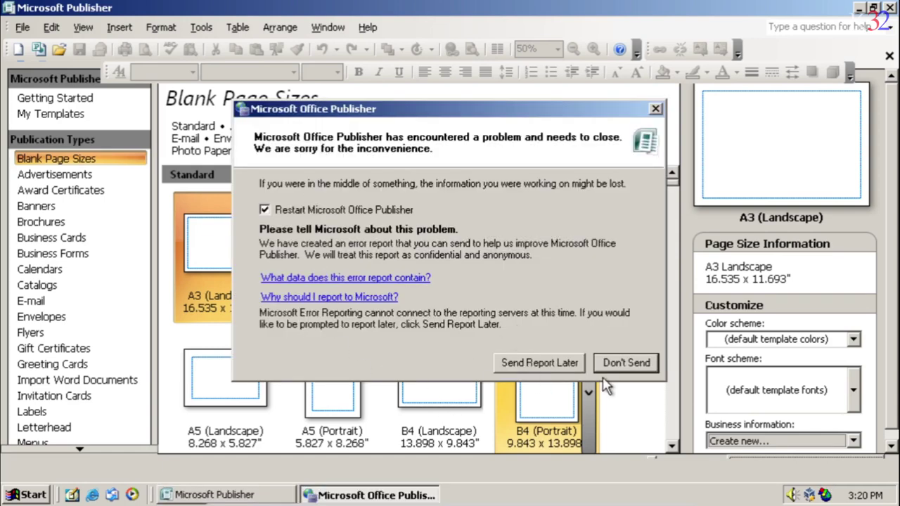
left_click(628, 363)
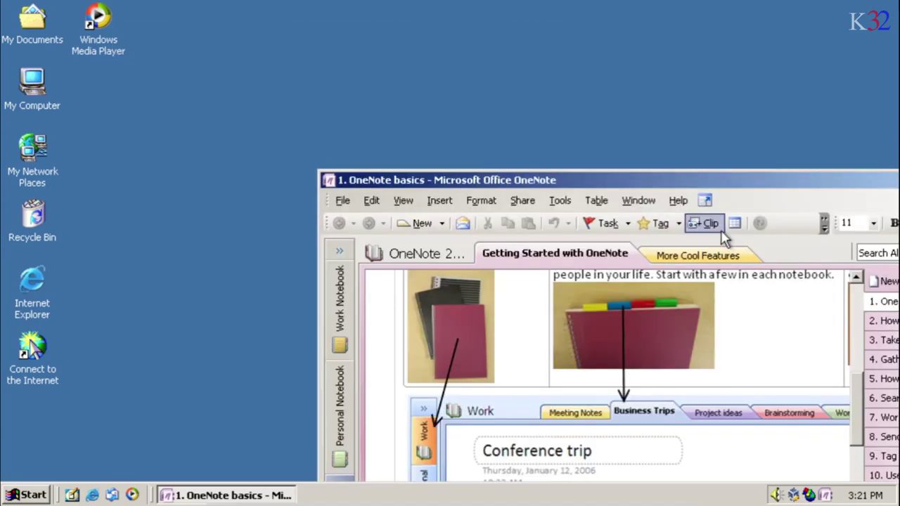
Show the desktop and take a OneNote screen clipping covering most of it.
key("super+d")
key("super+s")
left_click_drag(27, 20, 728, 458)
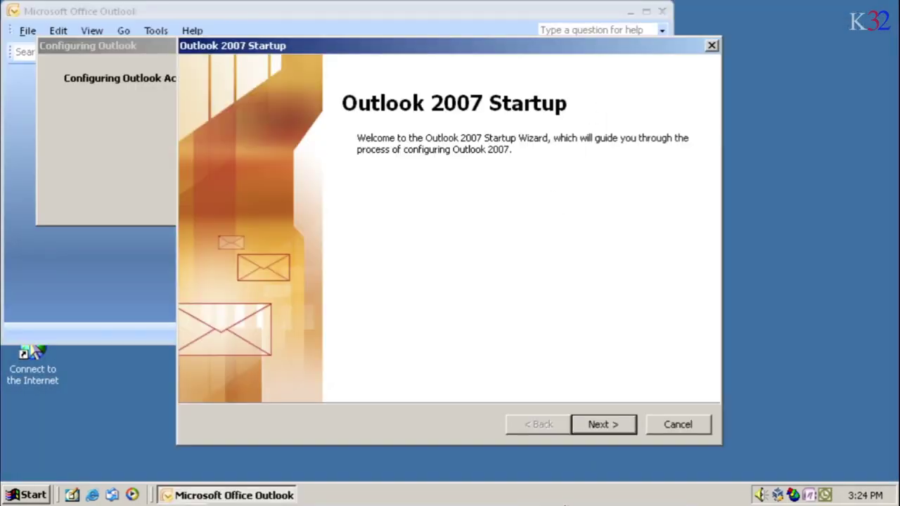
Go through the Outlook 2007 Startup wizard and finish it with no e-mail support.
left_click(624, 426)
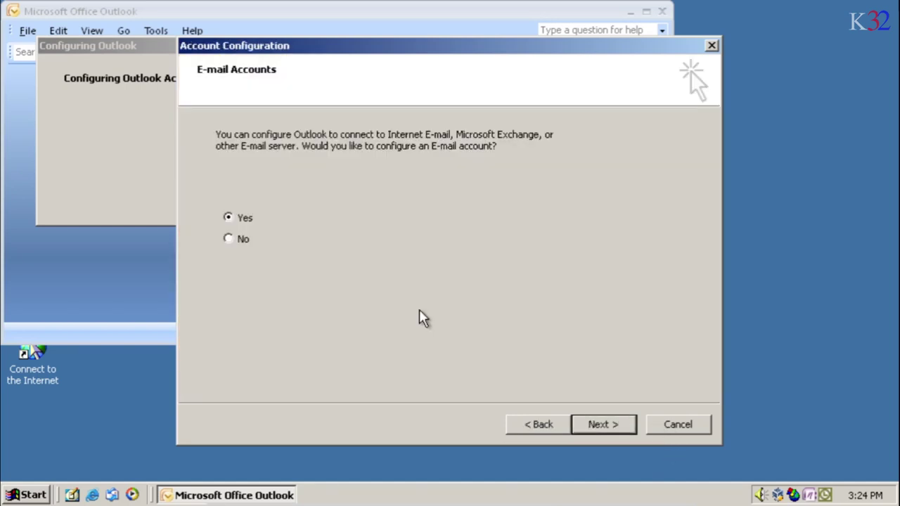
left_click(602, 425)
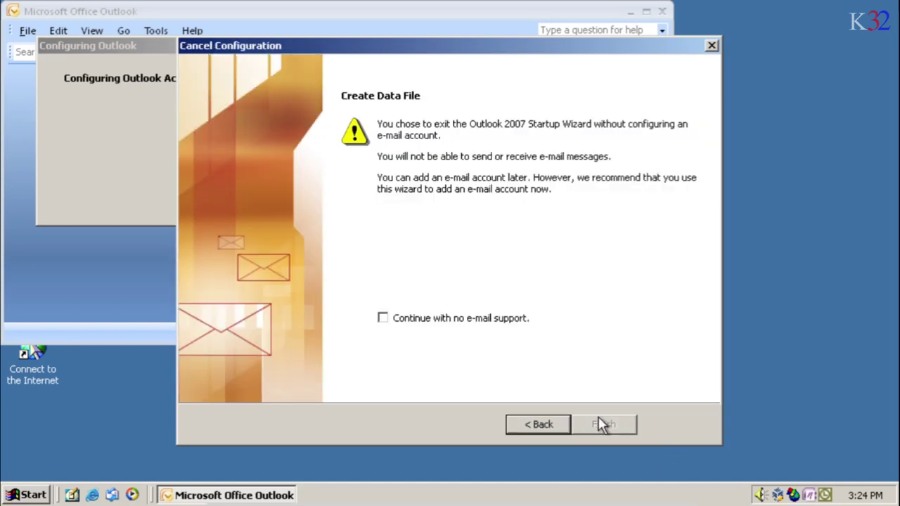
left_click(493, 318)
left_click(599, 424)
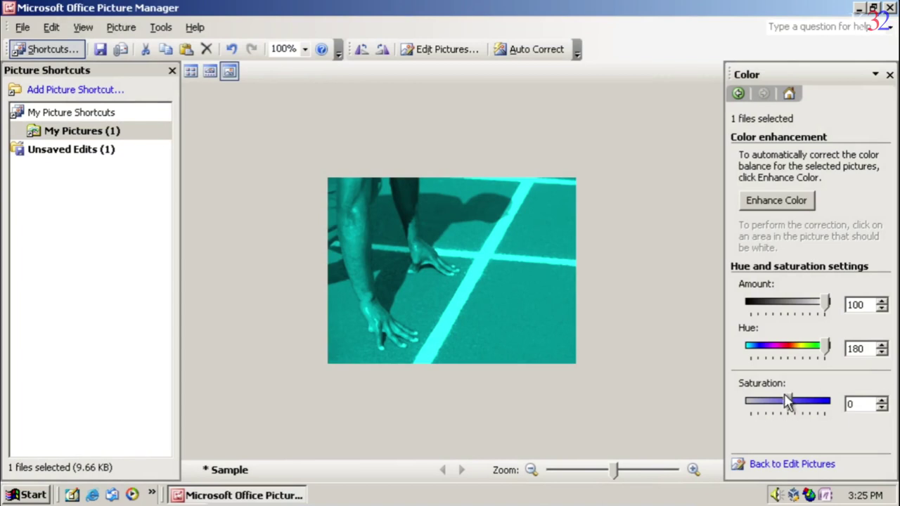
Raise the saturation of the sample picture in Picture Manager and save the edited picture.
left_click_drag(787, 401, 810, 396)
left_click(101, 49)
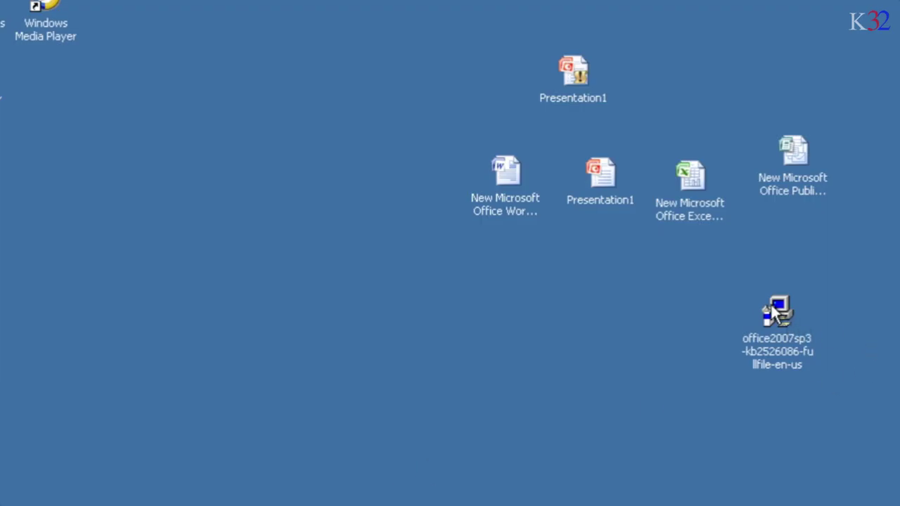
Run the office2007sp3-kb2526086-fullfile-en-us installer from the desktop, accept its license terms and continue with the installation.
left_click_drag(773, 309, 423, 248)
left_click(576, 324)
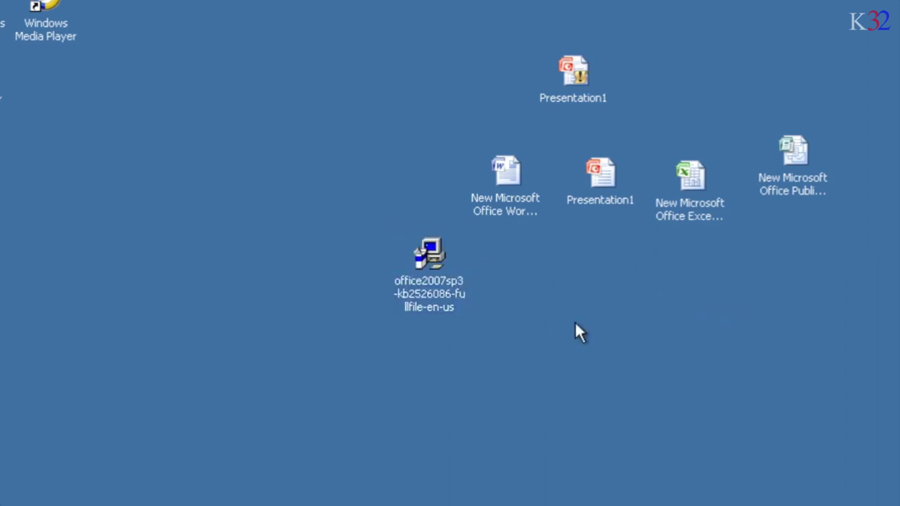
double_click(438, 258)
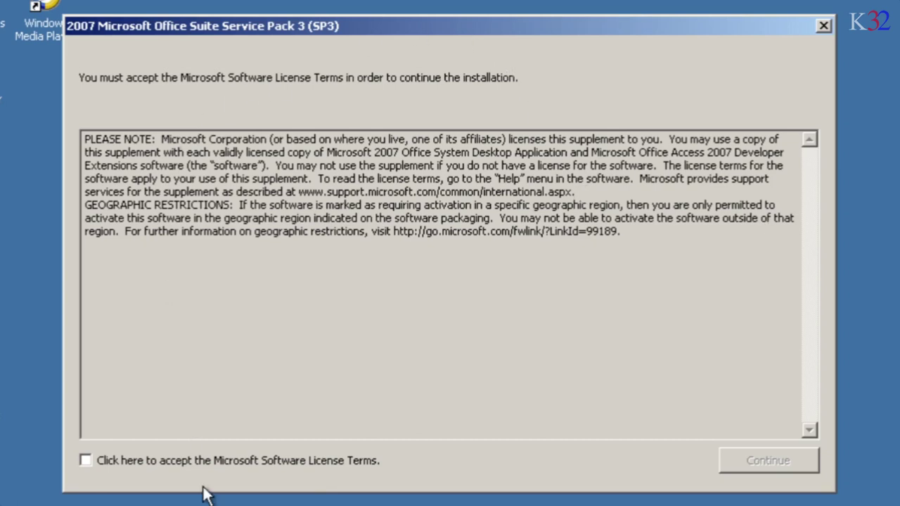
left_click(218, 461)
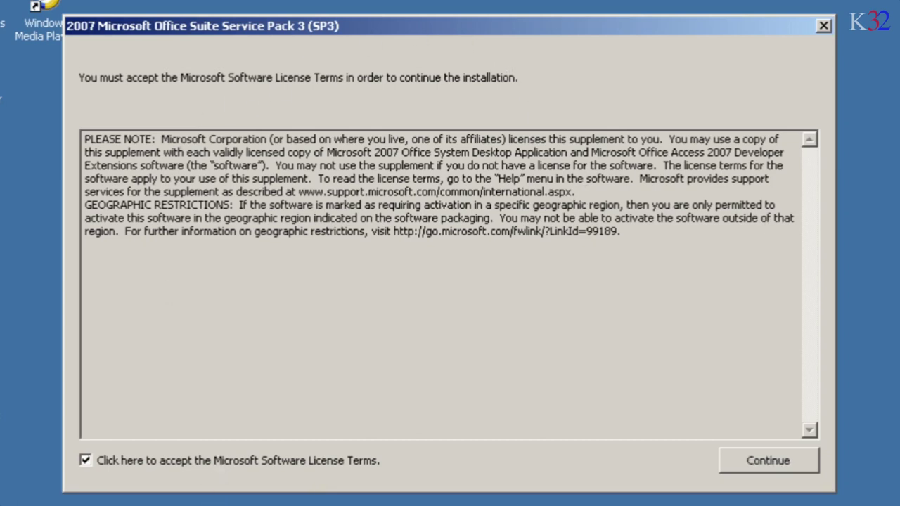
left_click(757, 462)
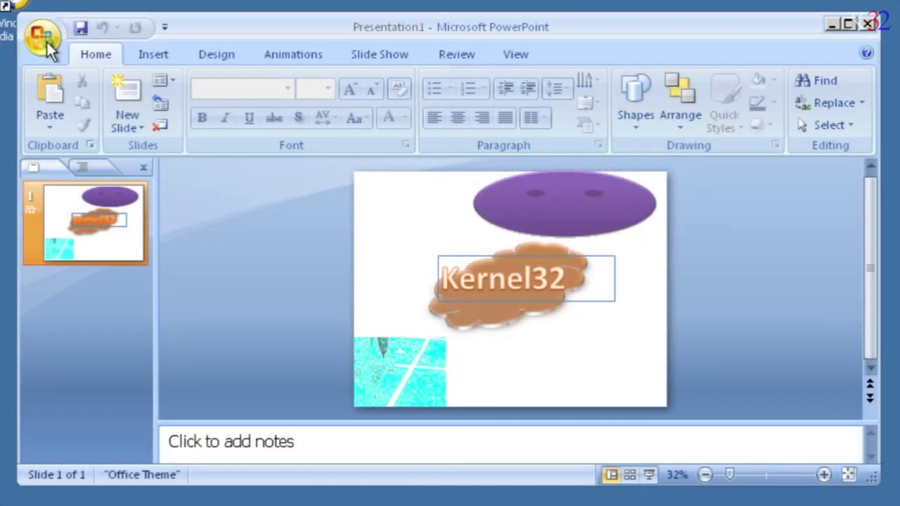
Start publishing a copy of the PowerPoint presentation as a PDF or XPS file.
left_click(46, 40)
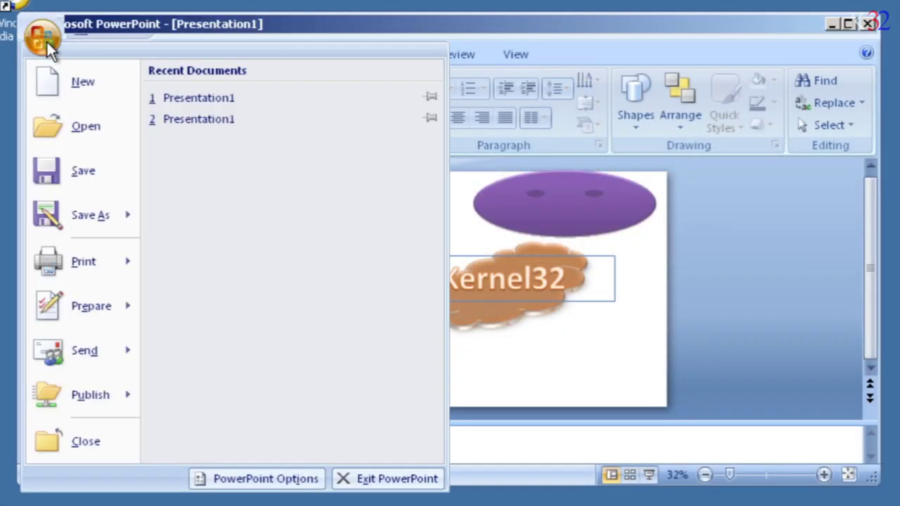
mouse_move(89, 218)
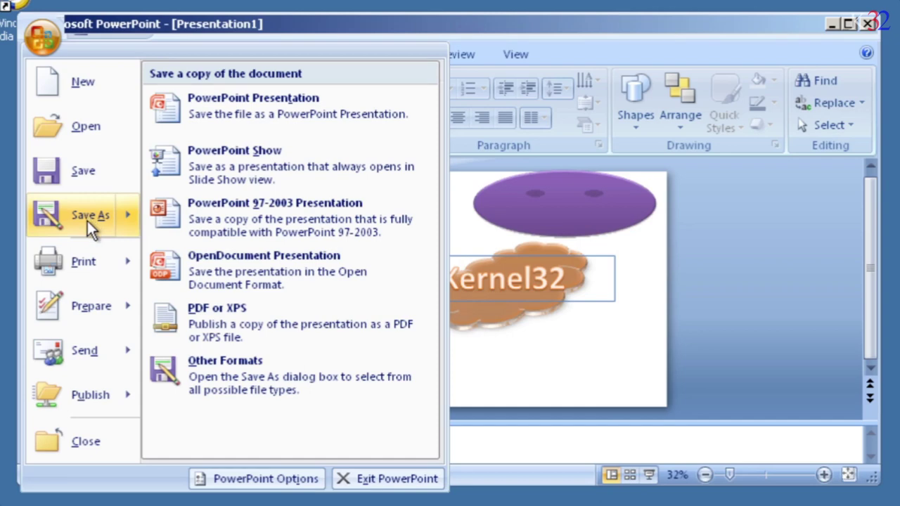
left_click(279, 315)
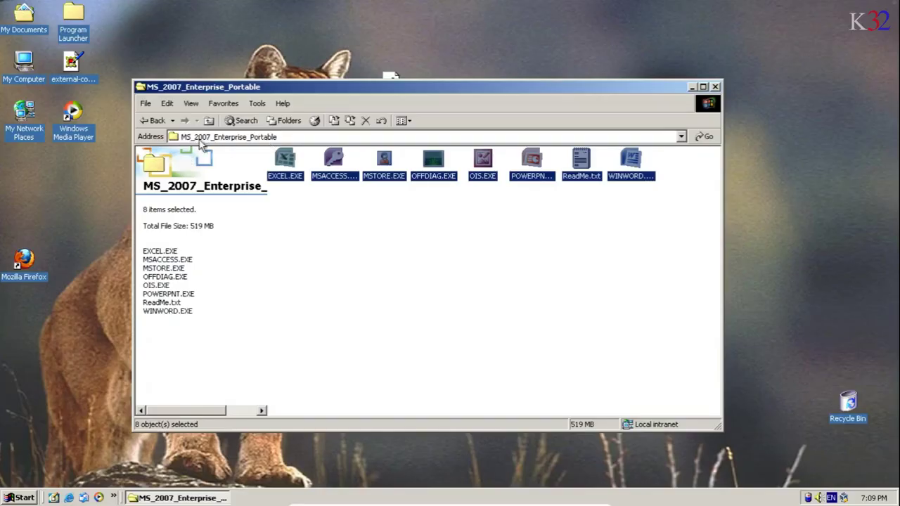
Launch the portable WINWORD.EXE from the MS_2007_Enterprise_Portable folder and submit the same file to VirusTotal for scanning.
left_click(337, 217)
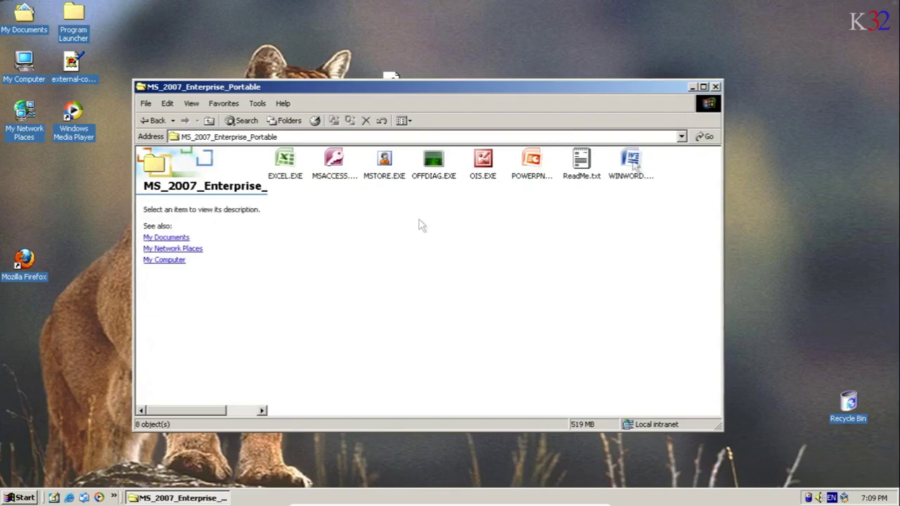
double_click(632, 161)
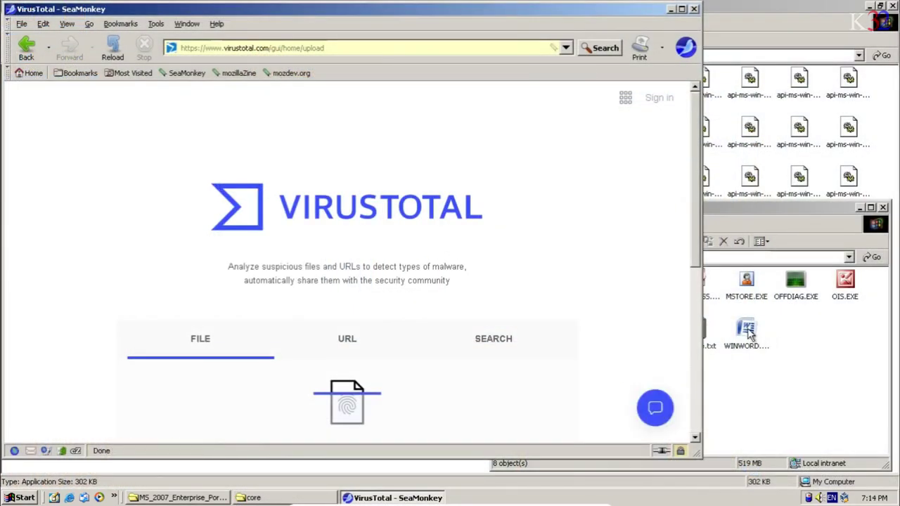
left_click_drag(750, 336, 454, 316)
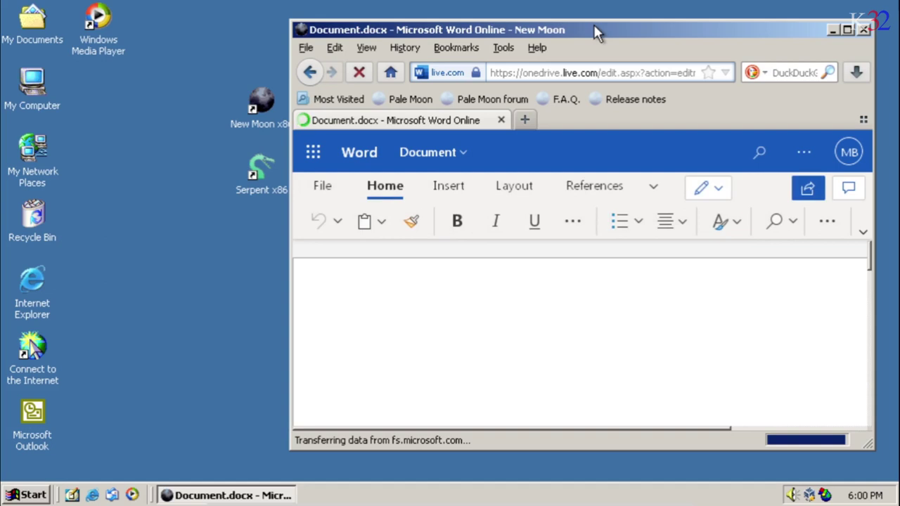
Maximize the New Moon window with Word Online, write "Funciona" in the document and begin a second line with "tes".
double_click(594, 26)
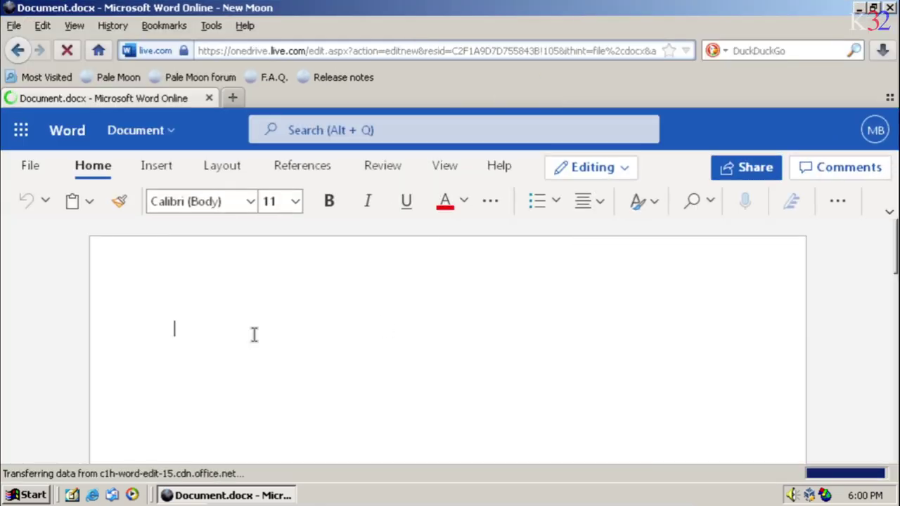
type("funcio")
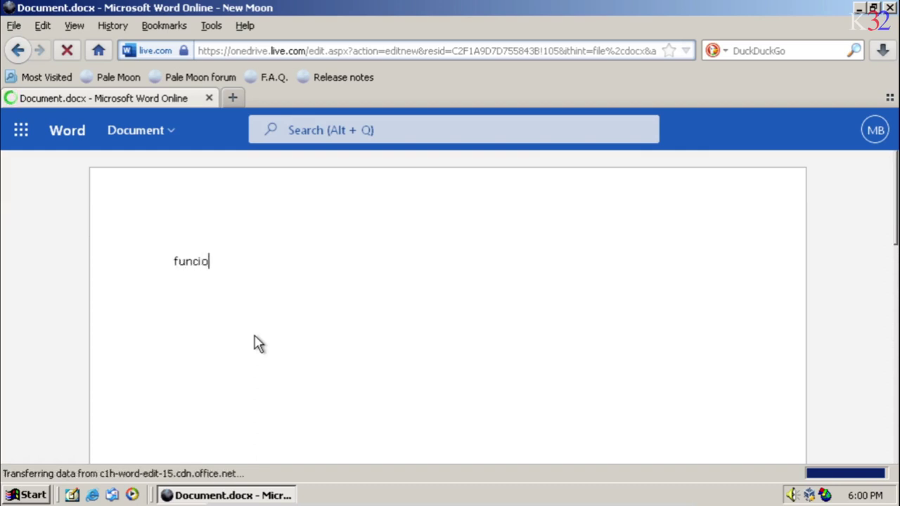
type("na")
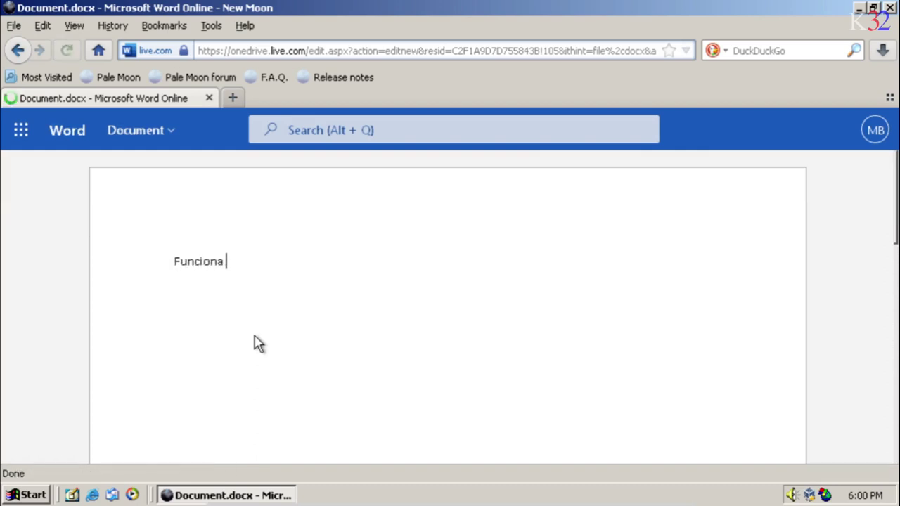
key("Return")
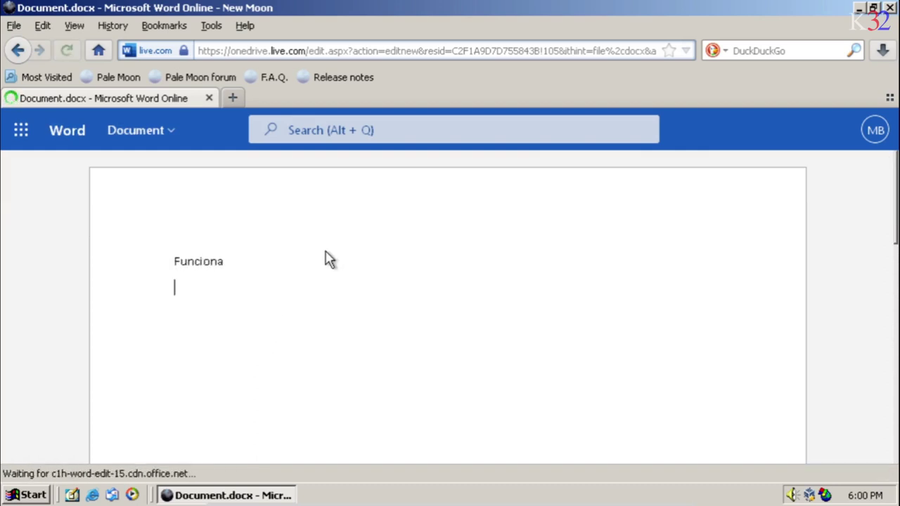
type("tes")
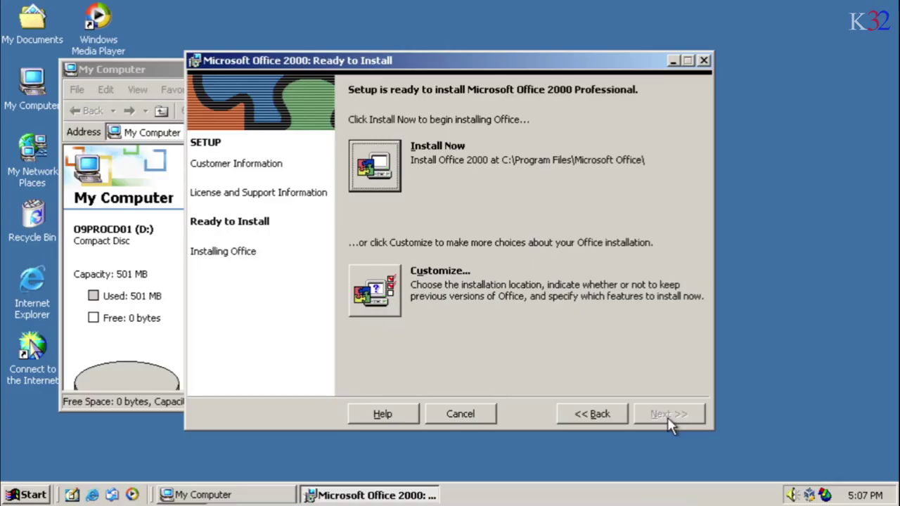
Start installing Microsoft Office 2000 Professional in its default location without customizing the features.
left_click(381, 174)
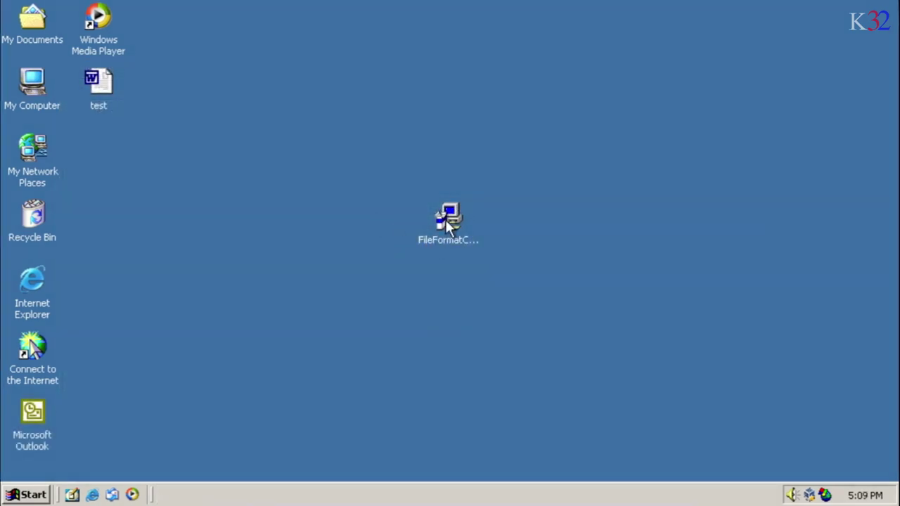
Install the Compatibility Pack for the 2007 Office system from FileFormatConverters, accepting its license terms, and close the installer.
left_click(446, 220)
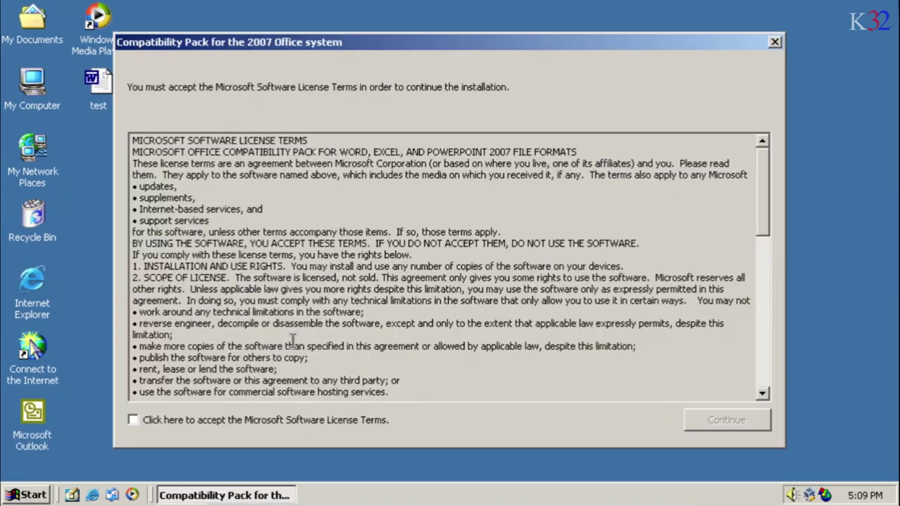
left_click(362, 419)
left_click(727, 421)
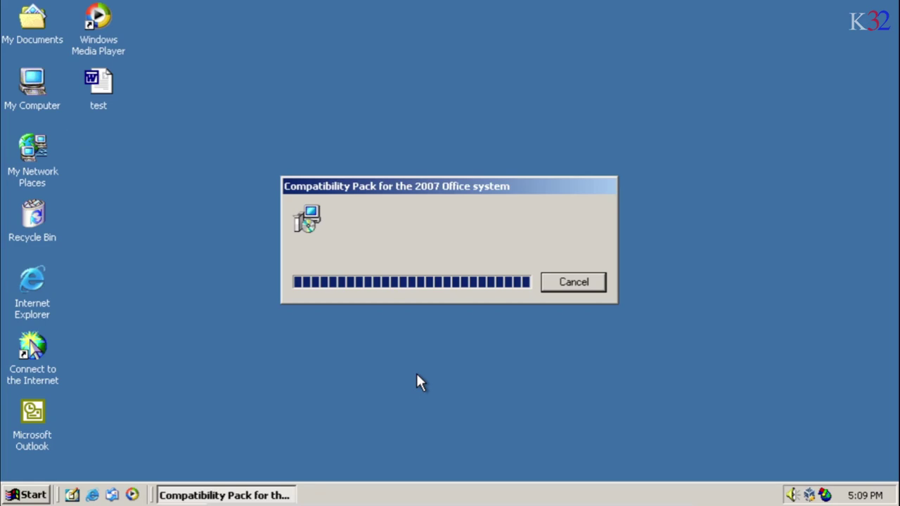
left_click(455, 278)
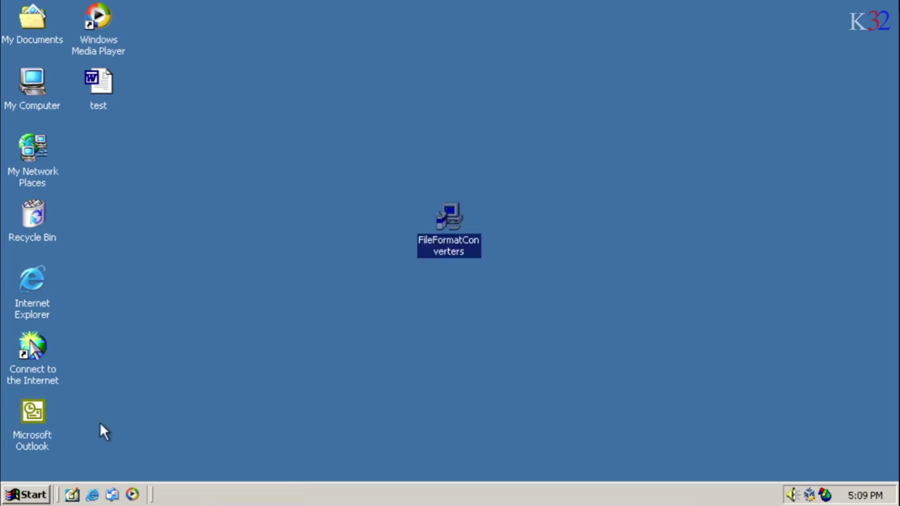
Open the Word 2007 test document from the desktop in Word 2000, reposition its window and close it.
double_click(102, 150)
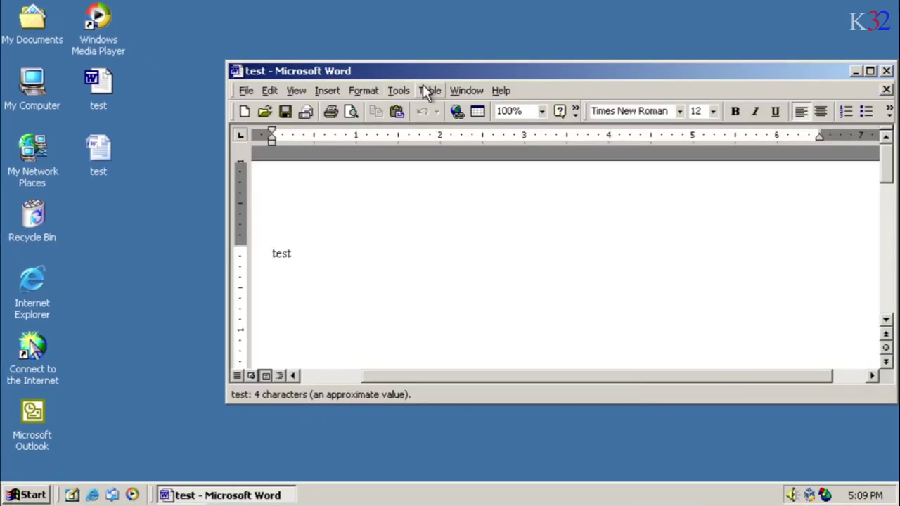
left_click_drag(410, 68, 326, 62)
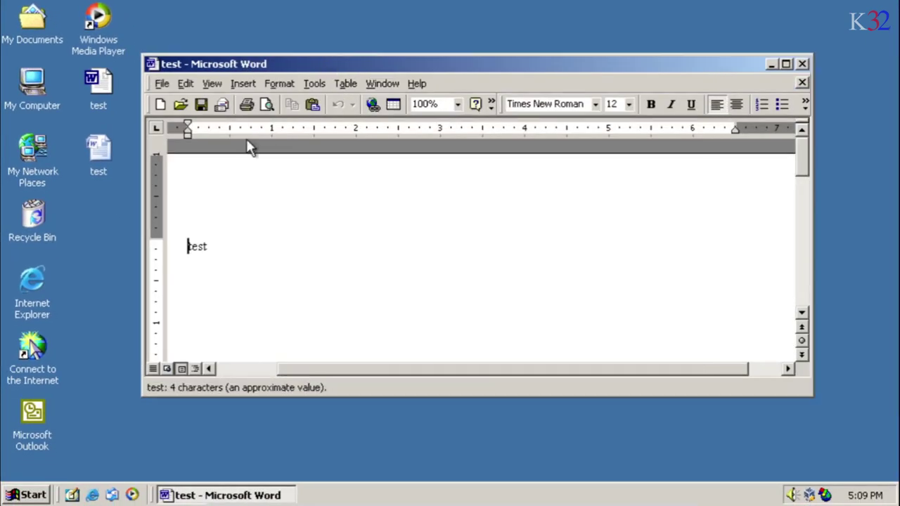
left_click(150, 64)
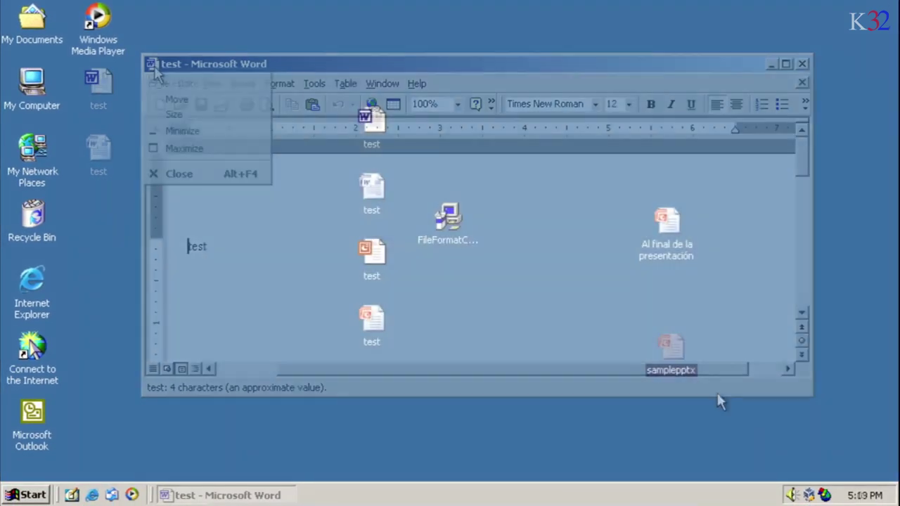
Open samplepptx in PowerPoint 2000, show its second slide, maximize the window and narrow the outline pane.
double_click(678, 351)
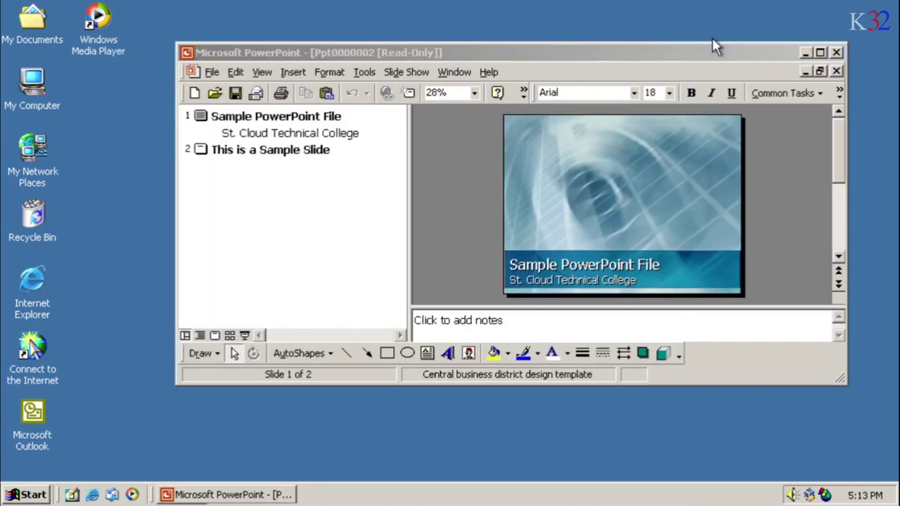
left_click_drag(666, 56, 517, 126)
left_click(176, 219)
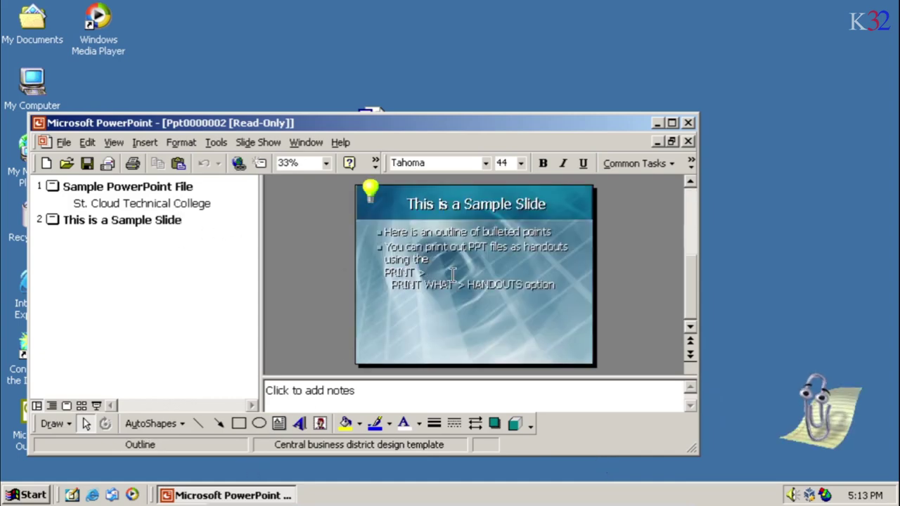
left_click(672, 237)
left_click(672, 122)
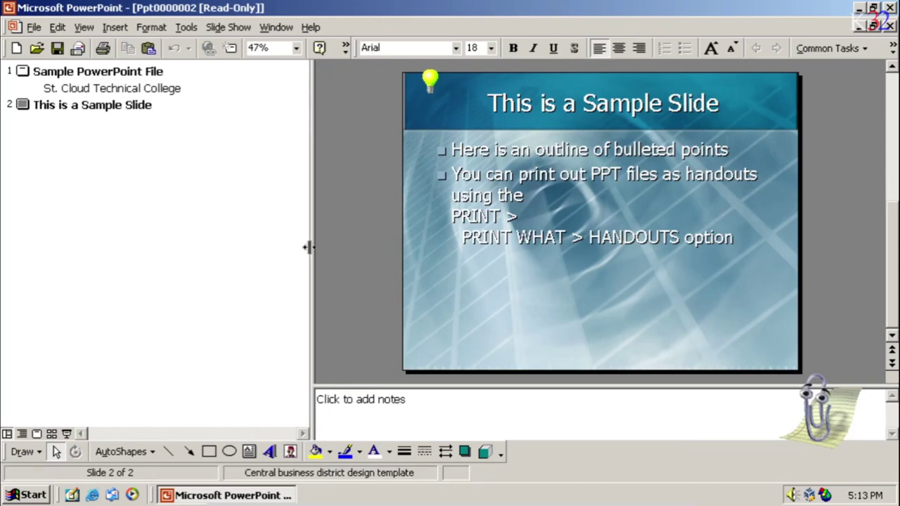
left_click_drag(308, 247, 189, 226)
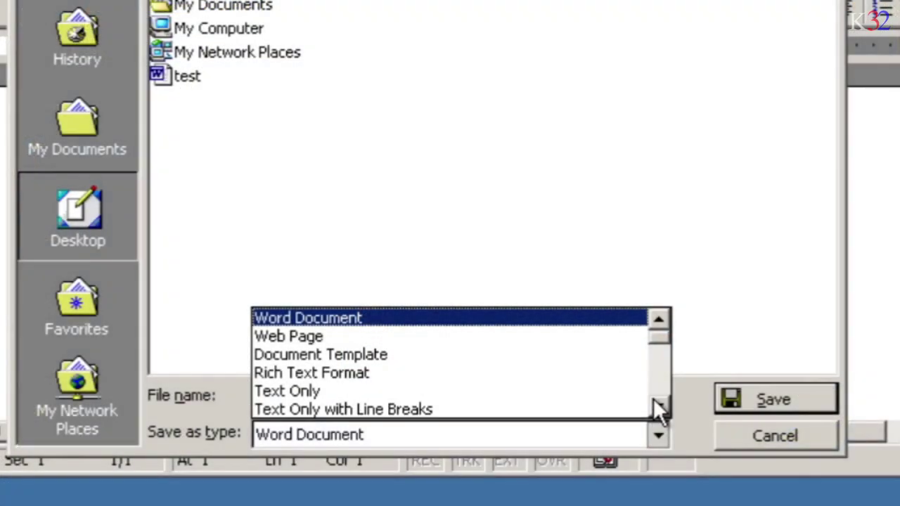
Examine the available save formats in Word 2000 and PowerPoint 2000 for the Office 2007 file types.
left_click(658, 405)
left_click(658, 405)
left_click(658, 405)
left_click(658, 405)
left_click(658, 405)
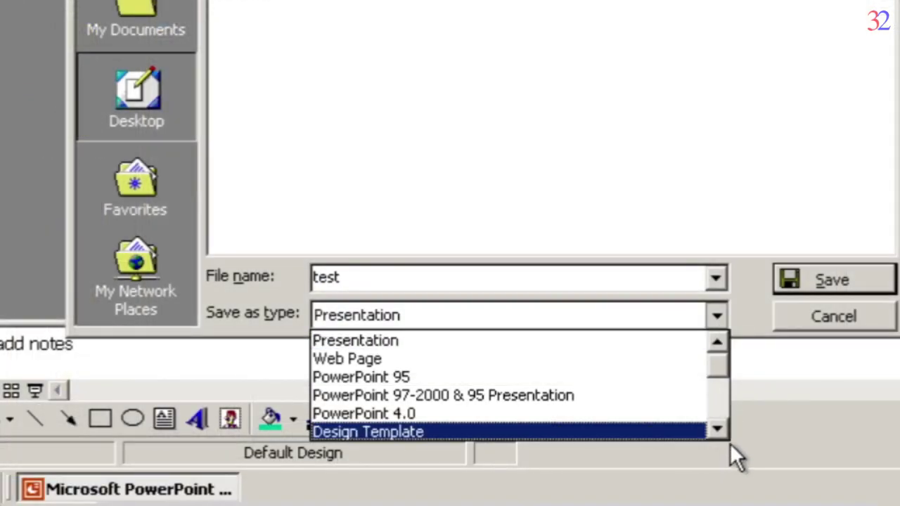
left_click(719, 431)
scroll(727, 440, "down", 7)
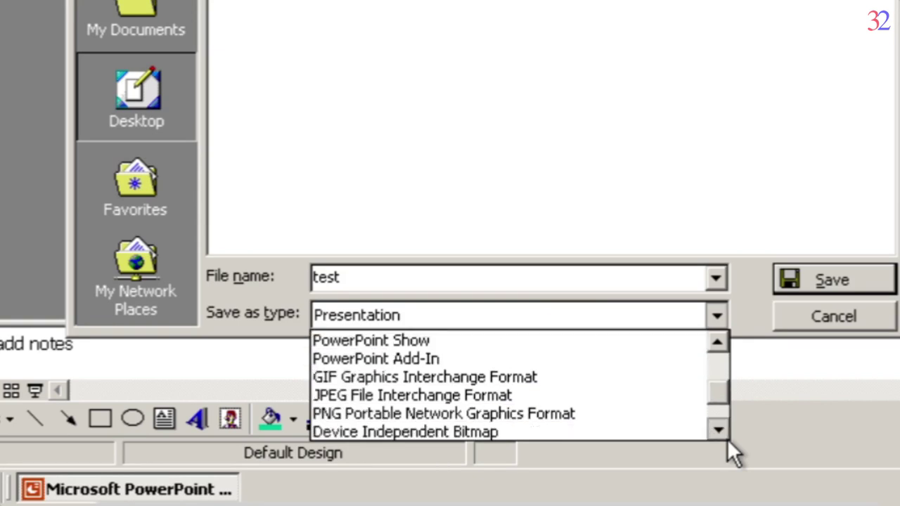
scroll(727, 440, "down", 1)
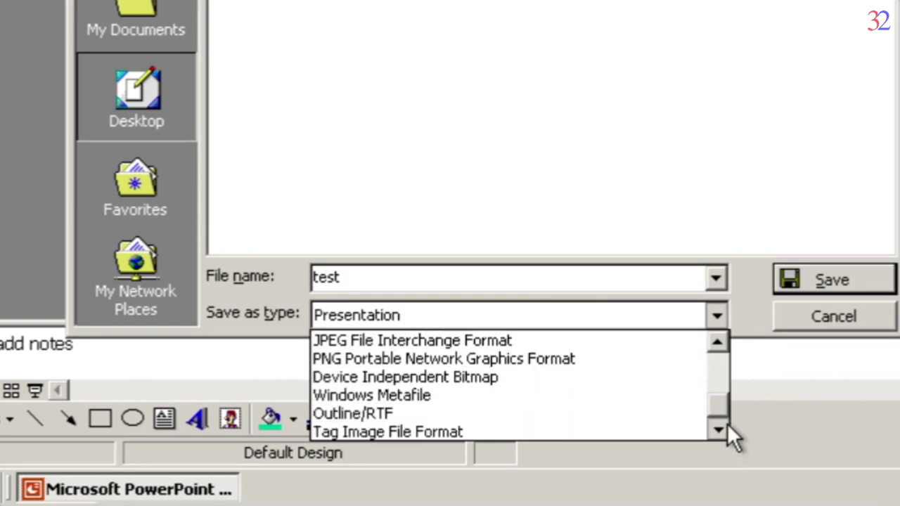
Convert the PowerPoint test file on the desktop, saving it as "test" in the Microsoft Office PowerPoint 2007 Presentation format.
right_click(141, 73)
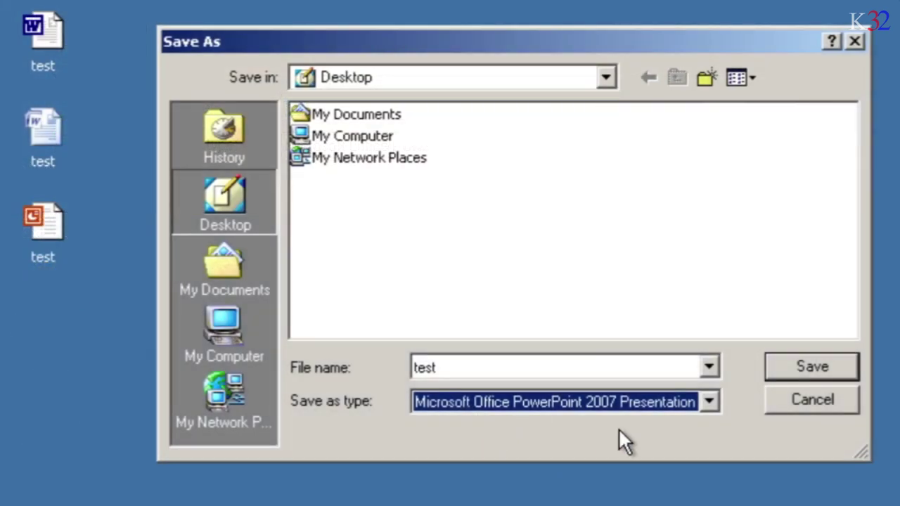
left_click(779, 369)
left_click(593, 324)
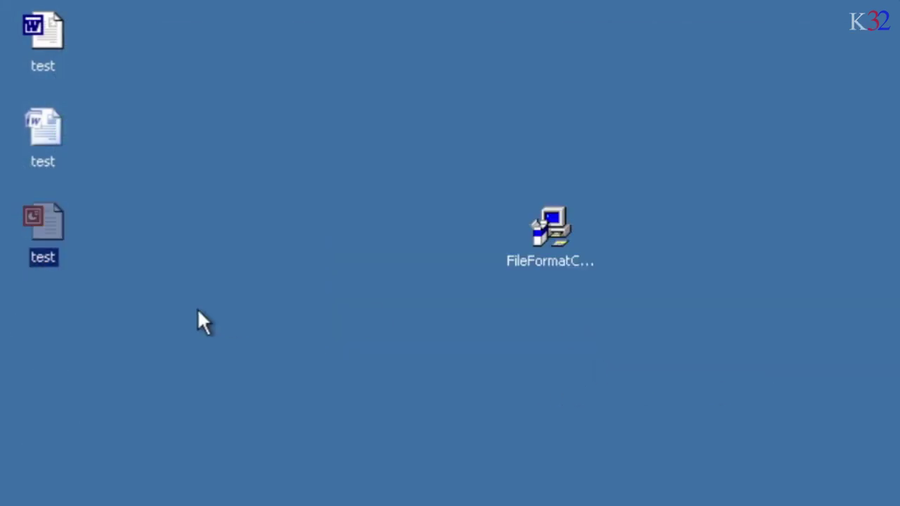
left_click(193, 310)
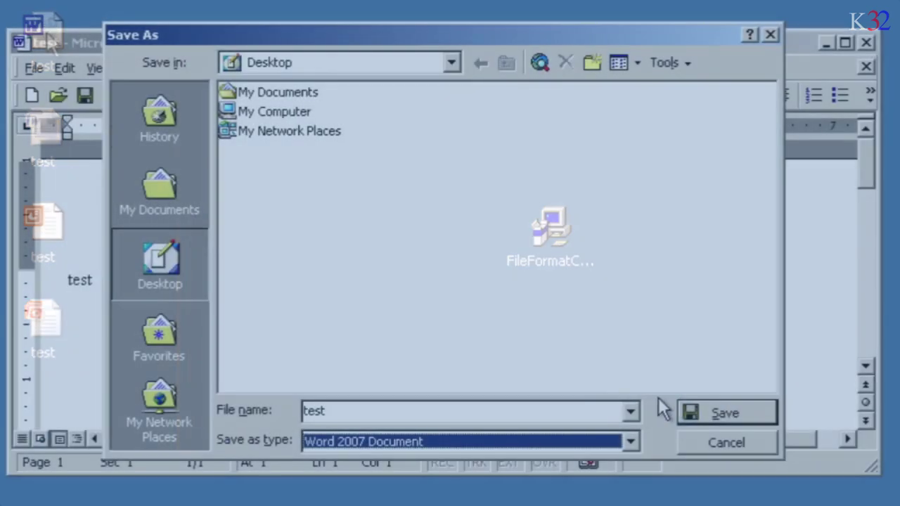
Save the Word document to the desktop as "test" in Word 2007 Document format, accepting the compatibility prompt.
left_click(713, 407)
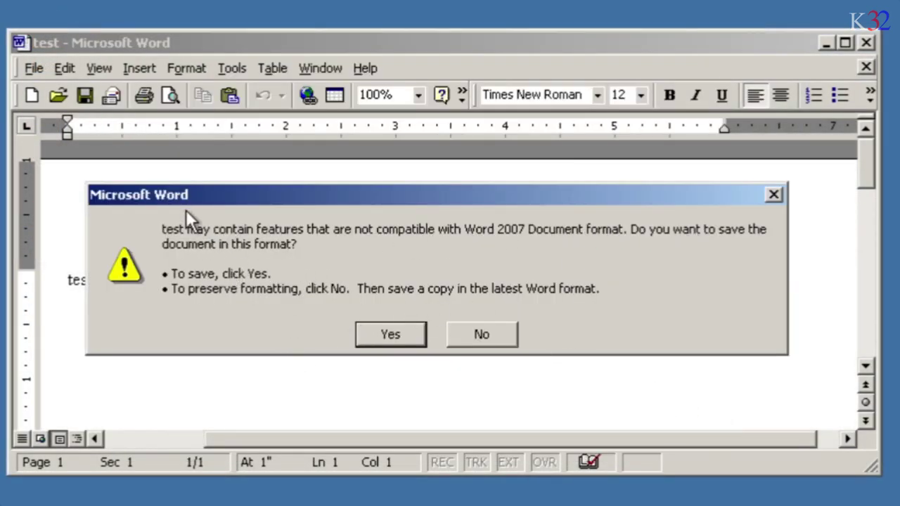
left_click(415, 337)
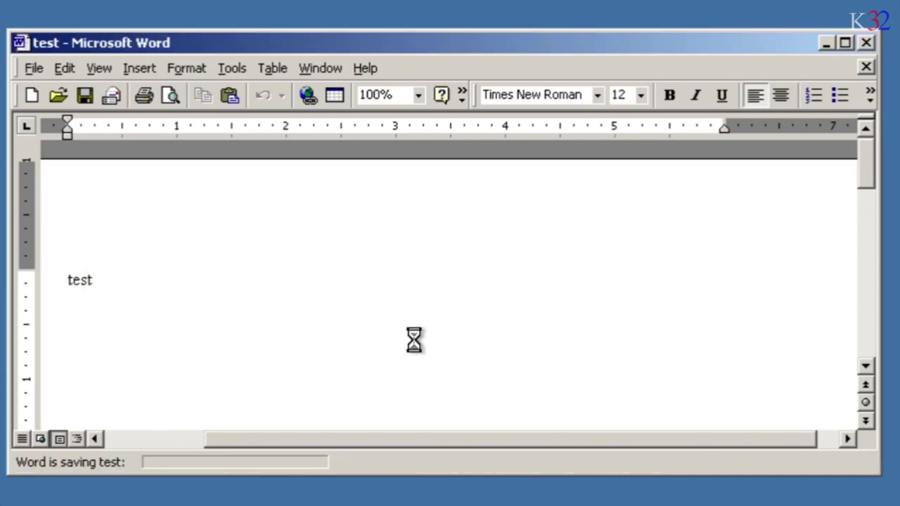